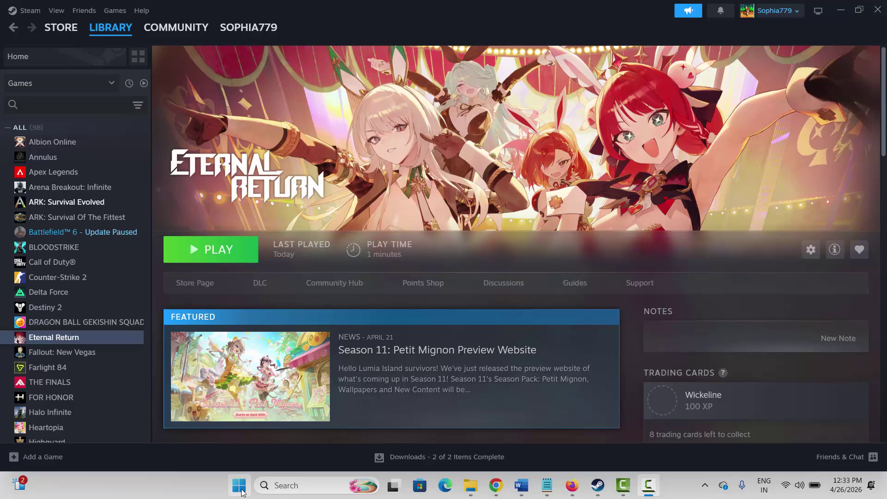
Open the Start menu's power options to view the Restart choice, and dismiss the menu without restarting.
{"action": "left_click", "coordinate": [240, 491]}
{"action": "left_click", "coordinate": [520, 455]}
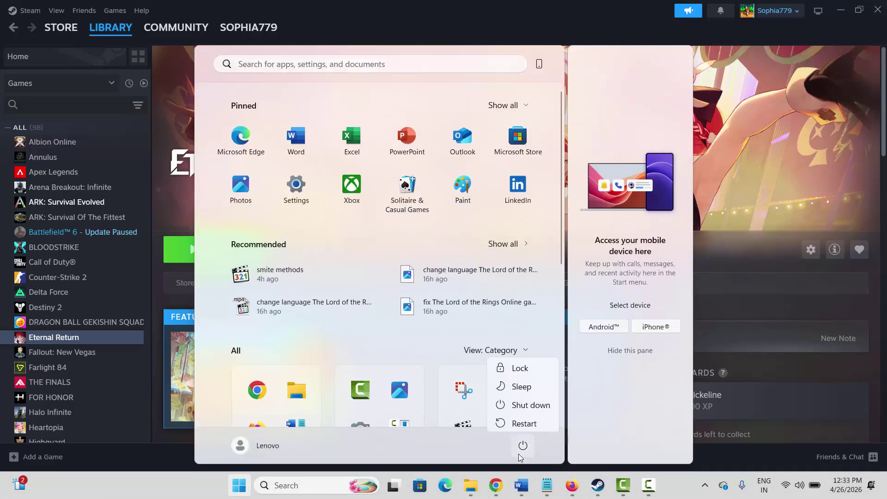
{"action": "left_click", "coordinate": [799, 315]}
{"action": "left_click", "coordinate": [797, 314]}
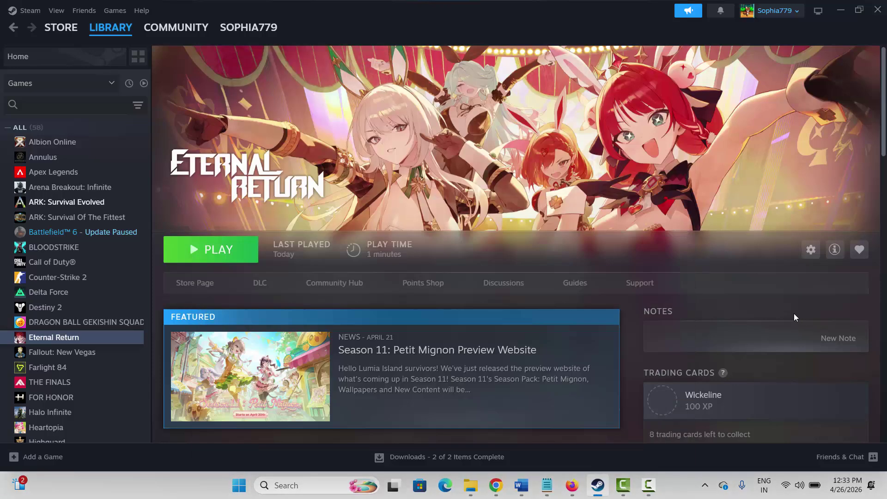
Switch to the Word document "Games content for Android iPhone1" and point out the "Method 2: Verify Integrity Of Game Files" heading.
{"action": "mouse_move", "coordinate": [521, 485]}
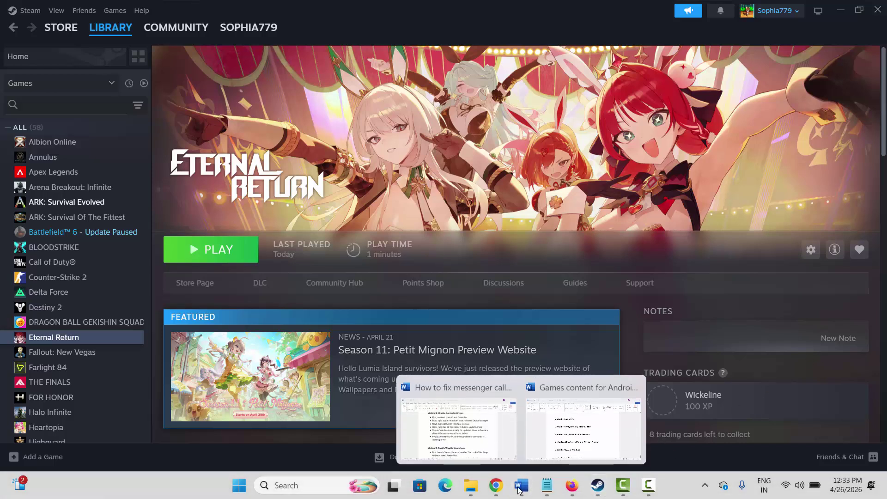
{"action": "left_click", "coordinate": [583, 411]}
{"action": "left_click", "coordinate": [189, 235]}
{"action": "left_click", "coordinate": [312, 264]}
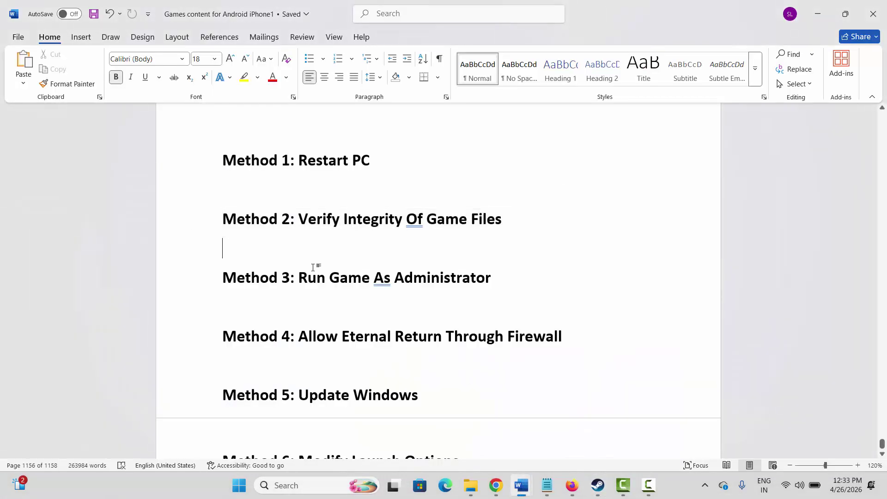
Switch to Steam, view the Installed Files properties of Eternal Return with the verify integrity option, and close them.
{"action": "left_click", "coordinate": [598, 484]}
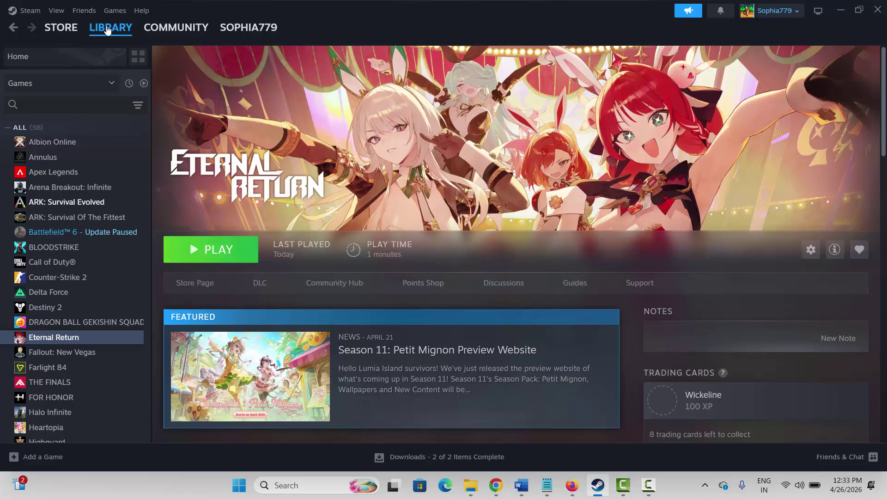
{"action": "right_click", "coordinate": [62, 342]}
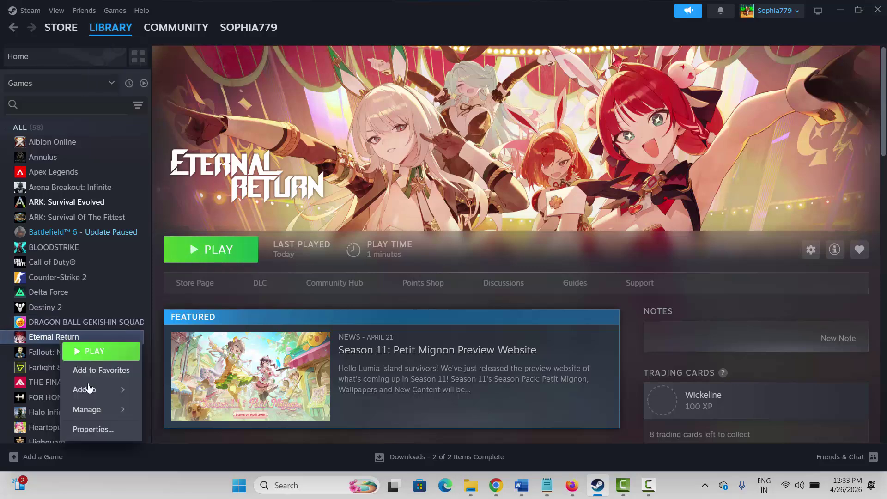
{"action": "left_click", "coordinate": [92, 427]}
{"action": "left_click", "coordinate": [240, 160]}
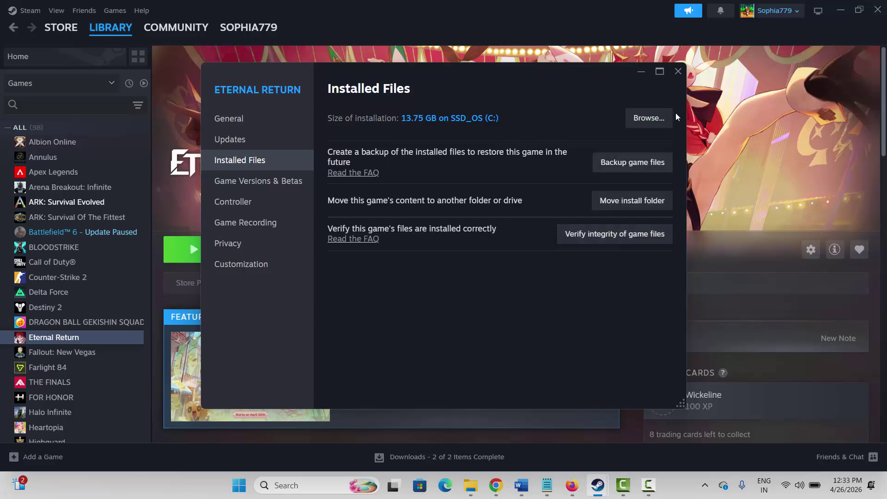
{"action": "left_click", "coordinate": [677, 71]}
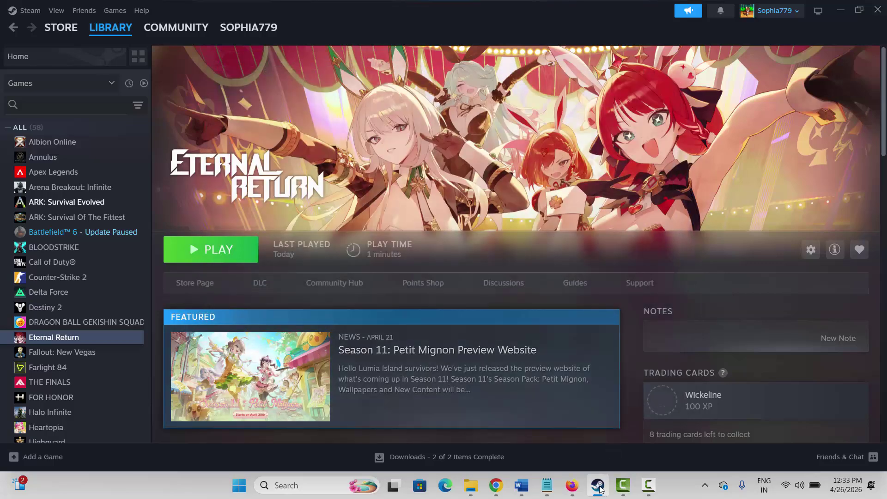
Switch back to the Word document and point out the "Method 3: Run Game As Administrator" heading.
{"action": "key", "text": "alt+Tab"}
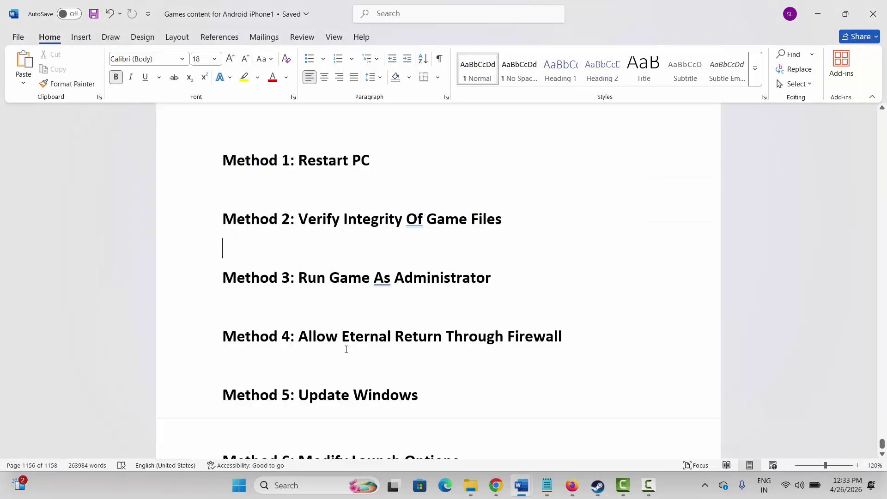
{"action": "left_click", "coordinate": [195, 282]}
{"action": "left_click", "coordinate": [301, 311]}
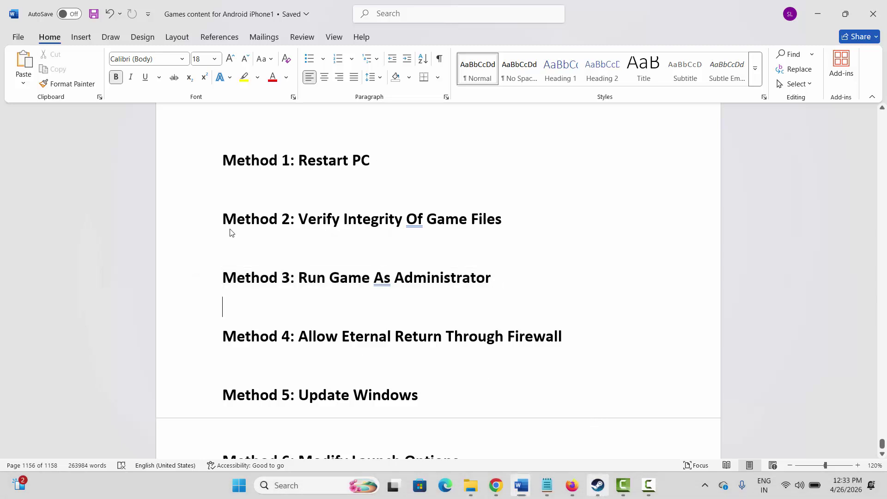
Switch to Steam and browse the local files of Eternal Return.
{"action": "key", "text": "alt+Tab"}
{"action": "right_click", "coordinate": [52, 341]}
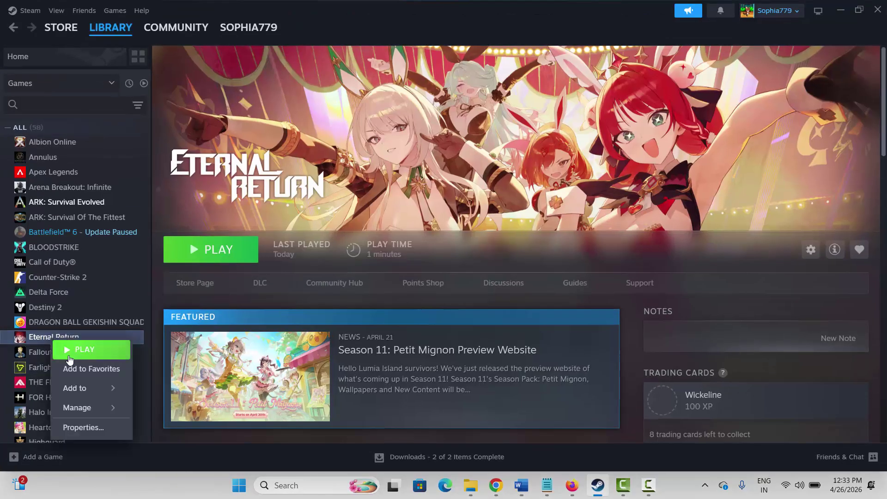
{"action": "mouse_move", "coordinate": [95, 410]}
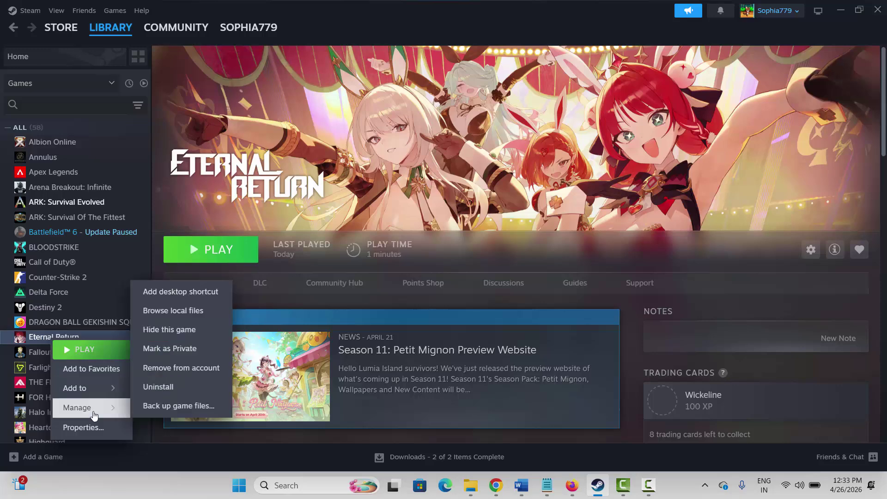
{"action": "left_click", "coordinate": [183, 311]}
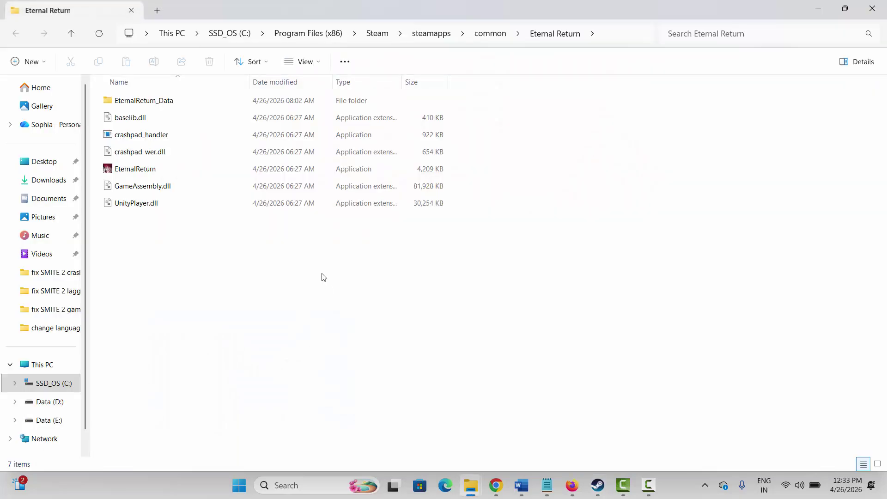
Open the compatibility settings in the properties of the EternalReturn application file.
{"action": "left_click", "coordinate": [145, 172]}
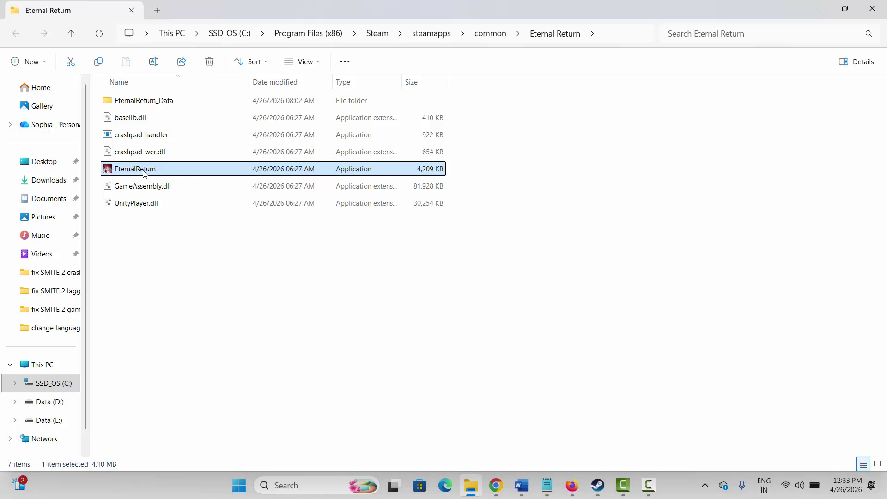
{"action": "right_click", "coordinate": [143, 171]}
{"action": "left_click", "coordinate": [188, 346]}
{"action": "left_click", "coordinate": [246, 184]}
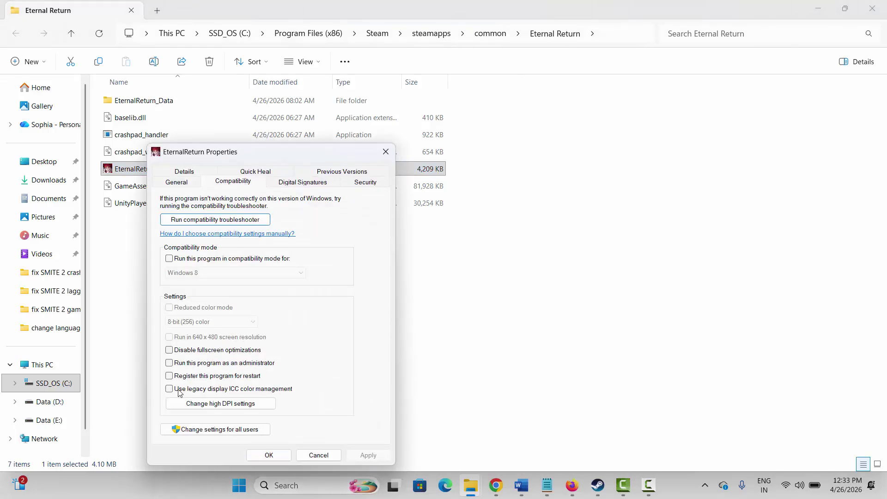
Enable running as administrator, compatibility mode for Windows 7, and Disable fullscreen optimizations for EternalReturn.
{"action": "left_click", "coordinate": [170, 364]}
{"action": "left_click", "coordinate": [249, 260]}
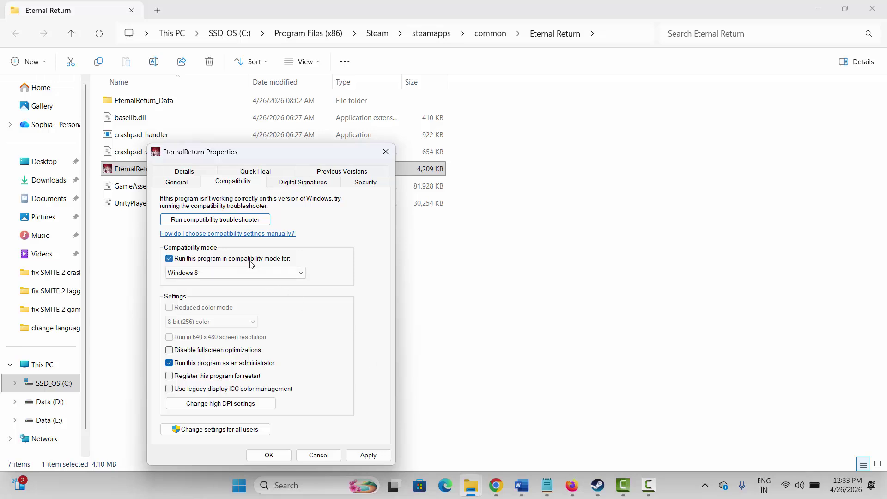
{"action": "left_click", "coordinate": [300, 273]}
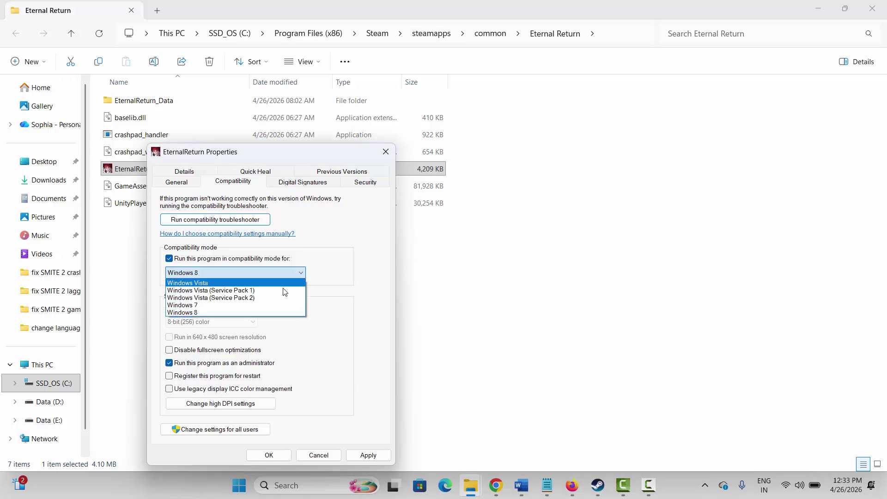
{"action": "left_click", "coordinate": [270, 308]}
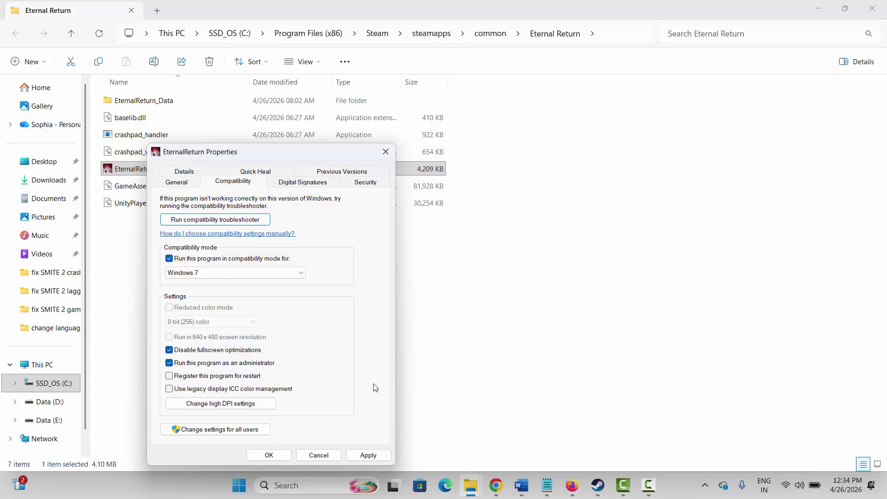
Clear the compatibility mode, fullscreen and administrator options, and close the properties without applying, along with the game folder.
{"action": "left_click", "coordinate": [253, 259]}
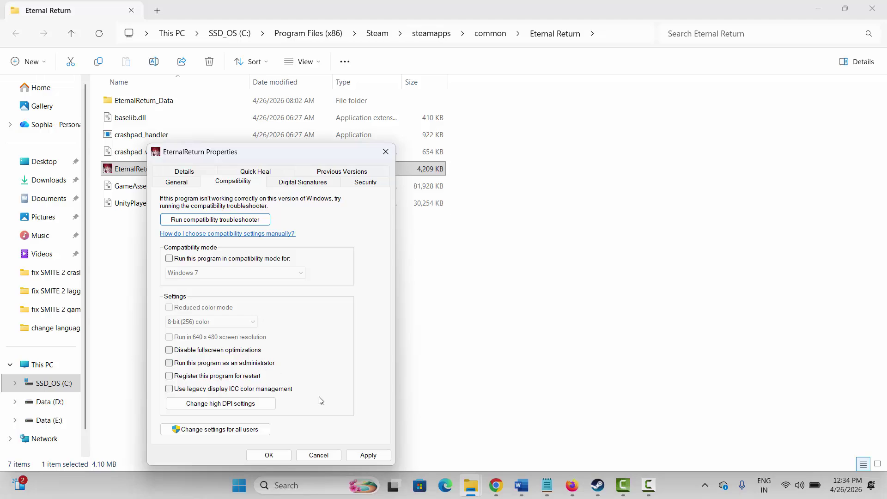
{"action": "left_click", "coordinate": [385, 151]}
{"action": "left_click", "coordinate": [872, 10]}
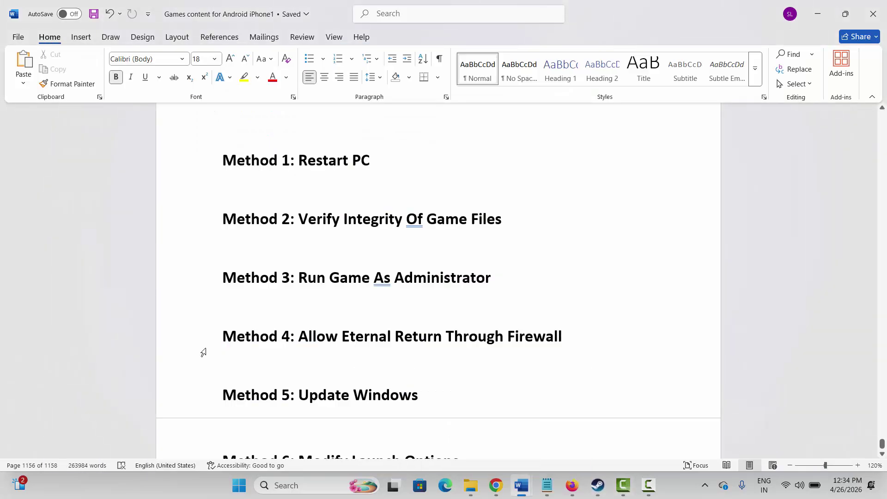
Point out the Method 4 heading in Word, and open the list of apps allowed through the firewall from Windows Security.
{"action": "left_click", "coordinate": [203, 353]}
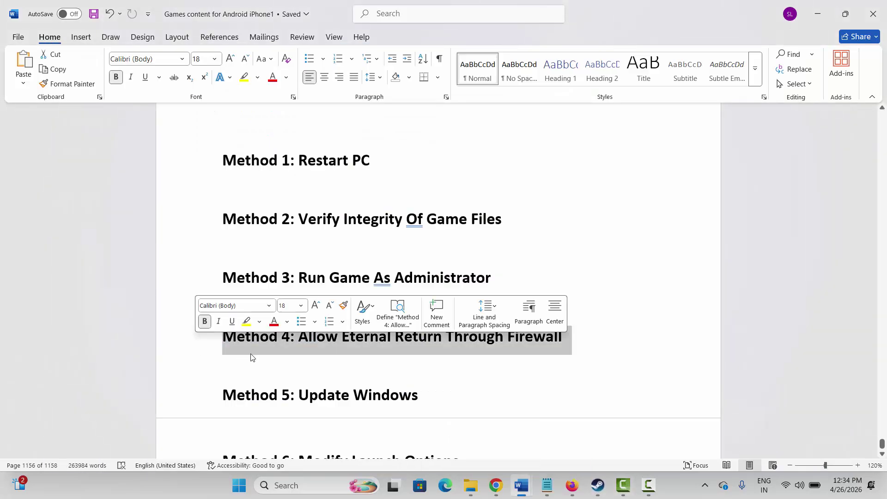
{"action": "left_click", "coordinate": [250, 362]}
{"action": "left_click", "coordinate": [297, 490]}
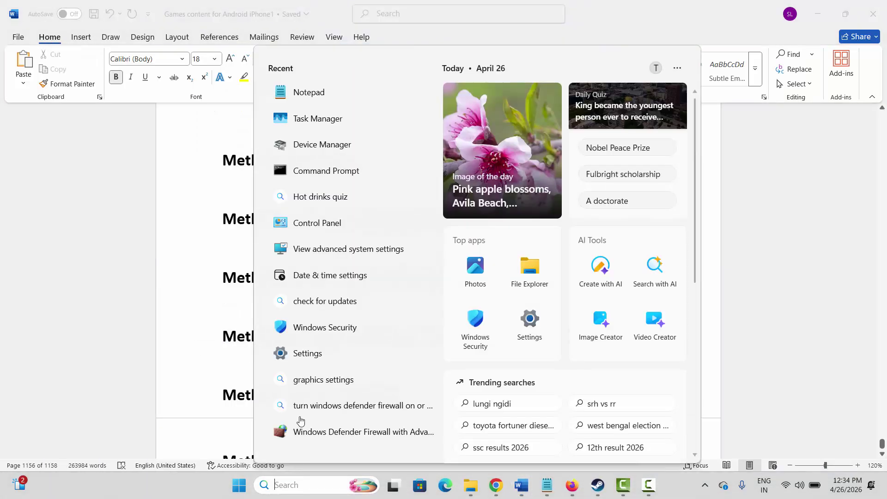
{"action": "left_click", "coordinate": [340, 342]}
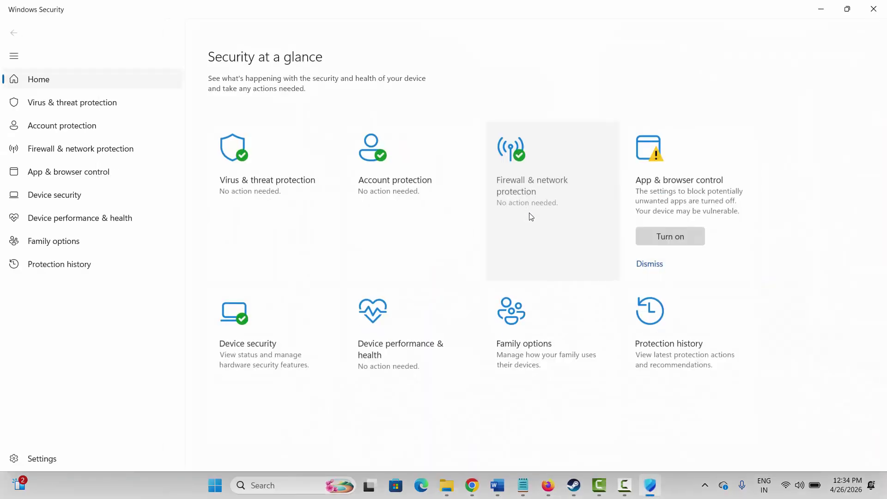
{"action": "left_click", "coordinate": [530, 217]}
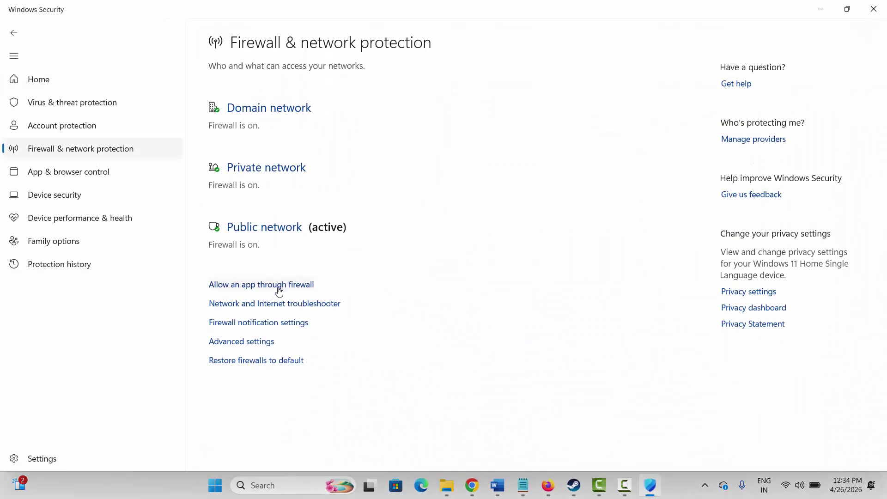
{"action": "left_click", "coordinate": [278, 291]}
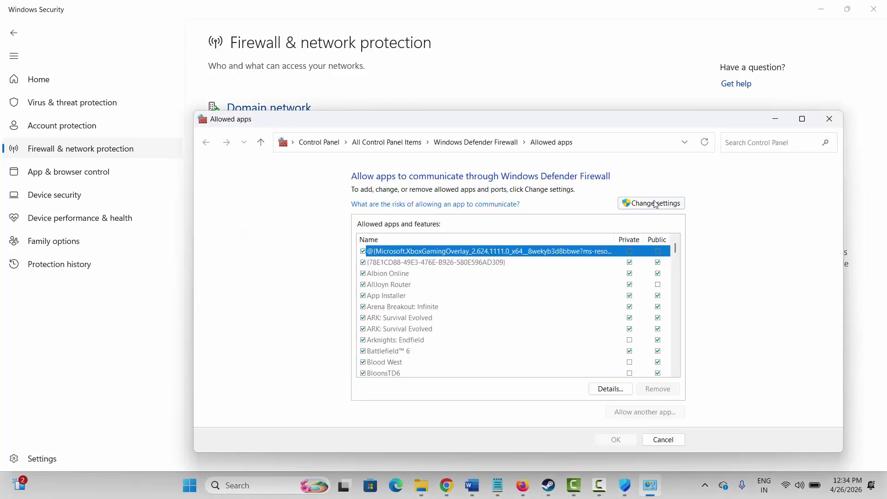
Unlock the allowed apps list for changes and select the Eternal Return entry.
{"action": "left_click", "coordinate": [656, 205]}
{"action": "scroll", "coordinate": [406, 320], "scroll_direction": "down", "scroll_amount": 15}
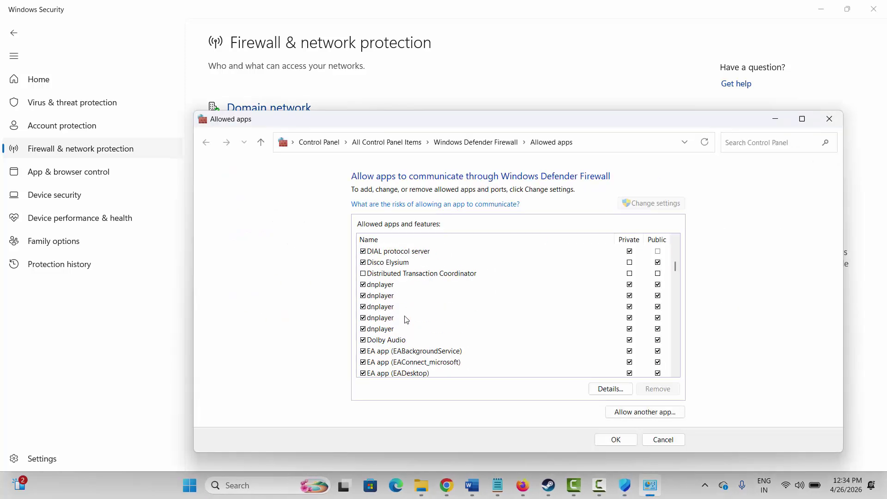
{"action": "scroll", "coordinate": [407, 322], "scroll_direction": "down", "scroll_amount": 2}
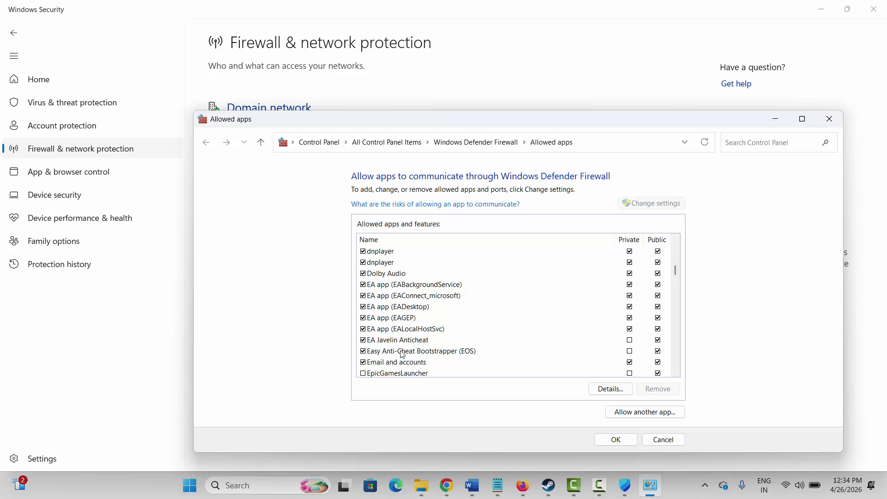
{"action": "scroll", "coordinate": [407, 353], "scroll_direction": "down", "scroll_amount": 1}
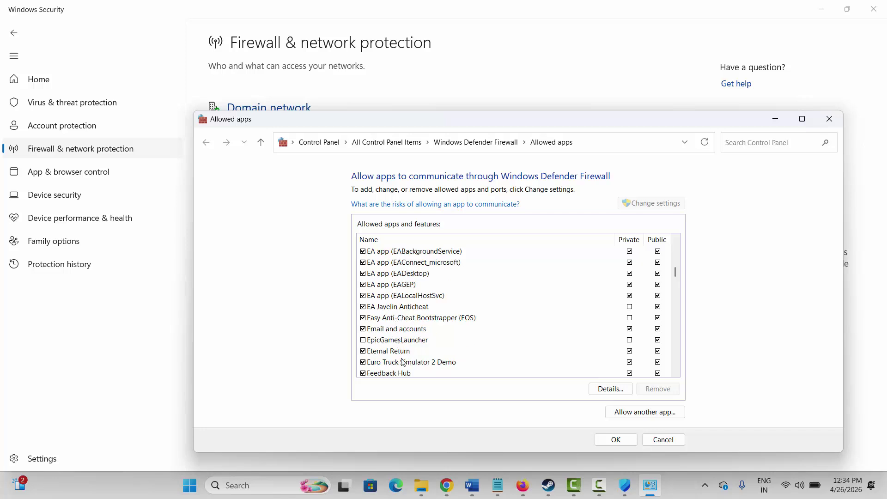
{"action": "left_click", "coordinate": [396, 356]}
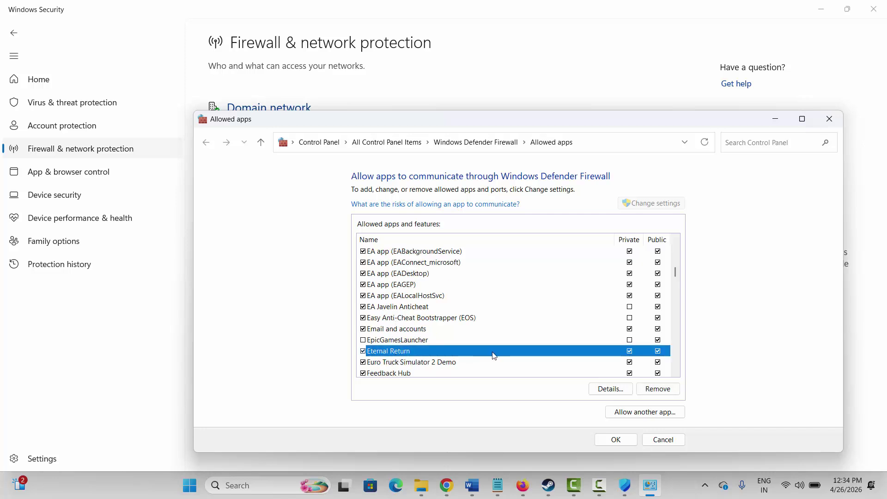
View how to browse for another app to allow through the firewall, and cancel without adding one.
{"action": "left_click", "coordinate": [644, 412]}
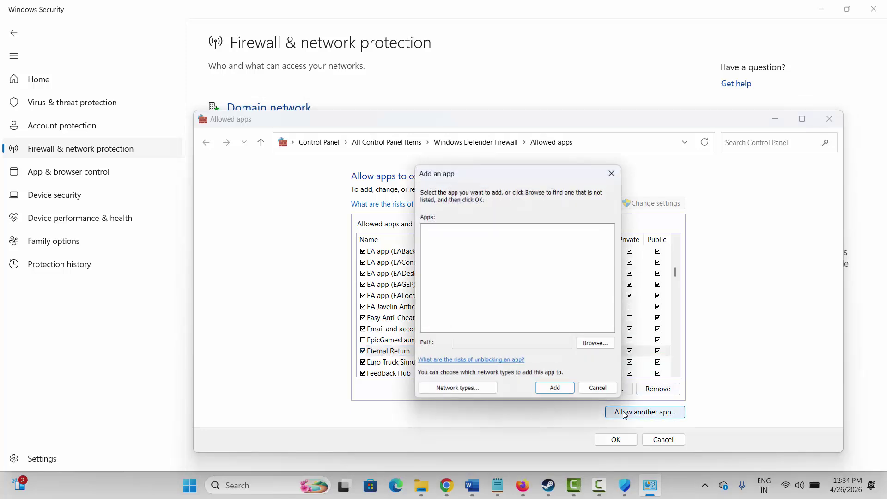
{"action": "left_click", "coordinate": [590, 349]}
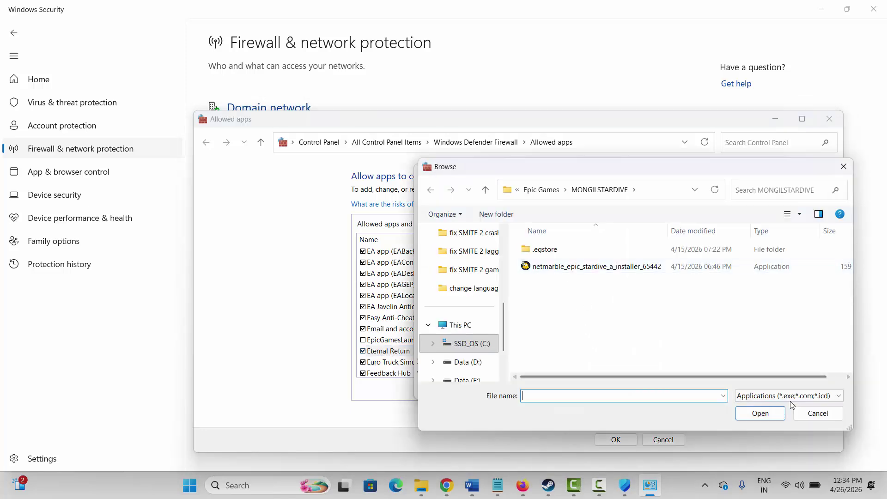
{"action": "left_click", "coordinate": [816, 413]}
{"action": "left_click", "coordinate": [598, 389]}
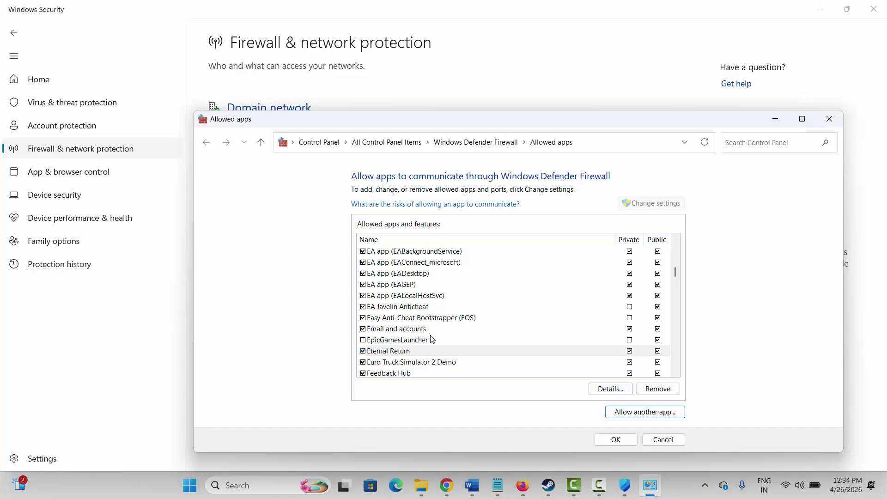
Select the Eternal Return entry again, cancel the allowed apps window, and close Windows Security.
{"action": "left_click", "coordinate": [405, 351]}
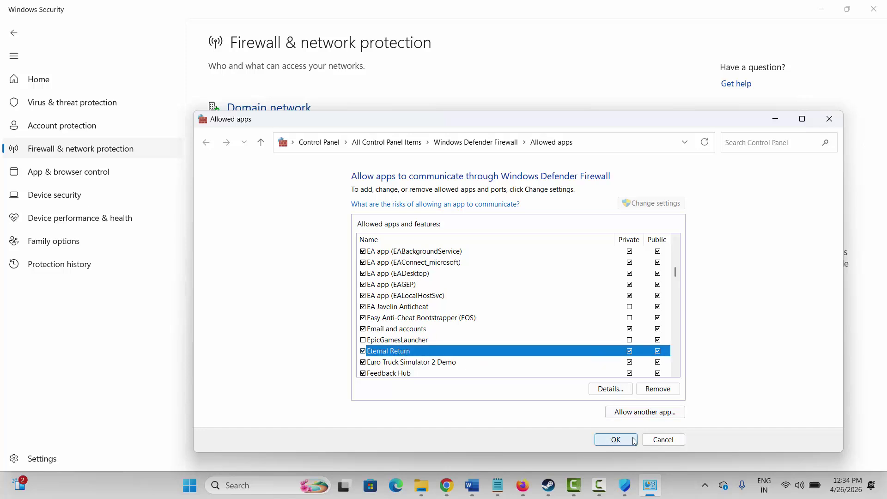
{"action": "left_click", "coordinate": [665, 440]}
{"action": "left_click", "coordinate": [874, 8]}
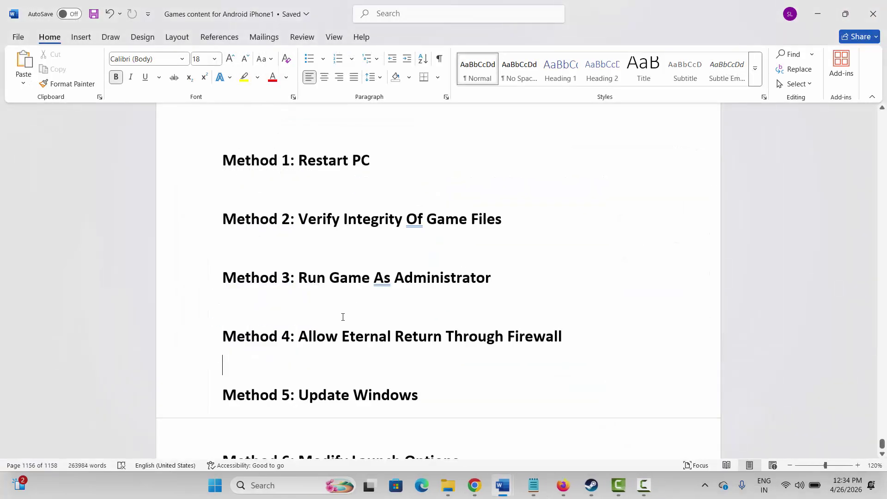
Select the Method 5 heading in Word, check for new Windows updates in Settings, and close Settings.
{"action": "left_click", "coordinate": [211, 399]}
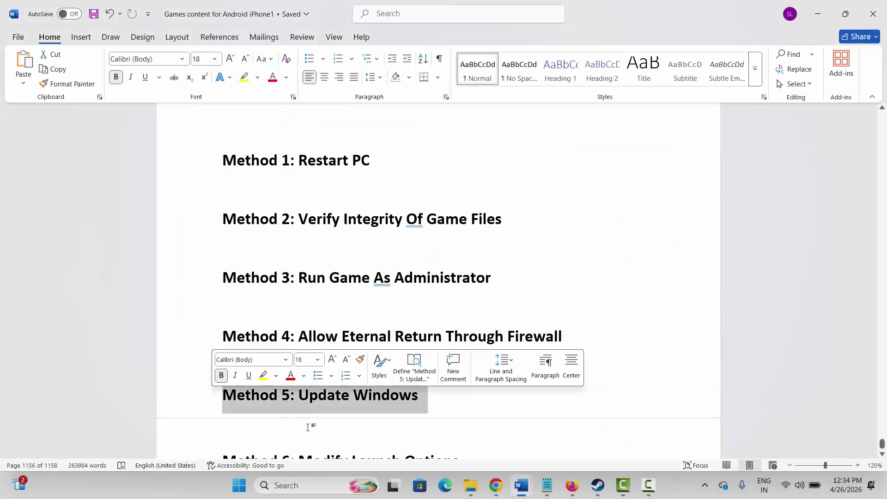
{"action": "left_click", "coordinate": [285, 484]}
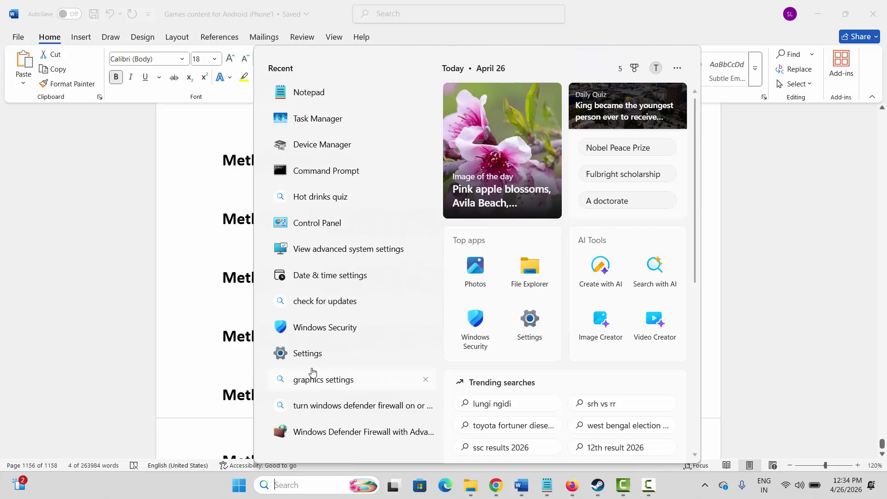
{"action": "left_click", "coordinate": [310, 353]}
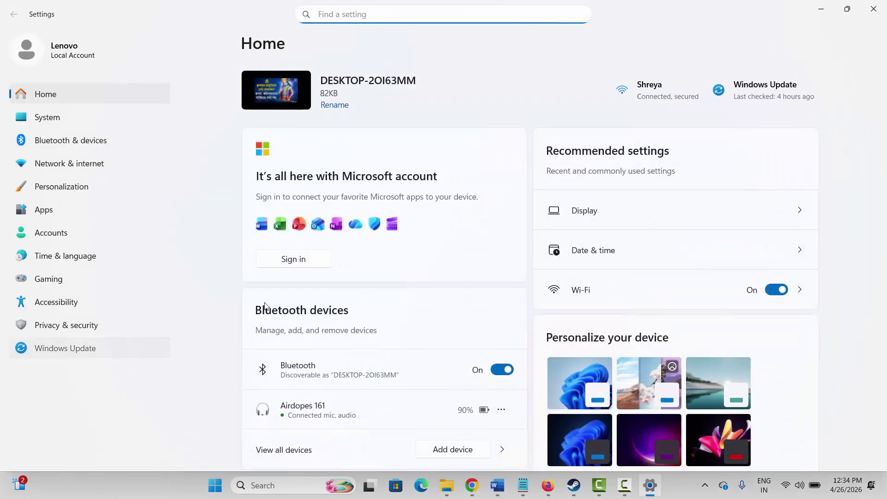
{"action": "left_click", "coordinate": [69, 349]}
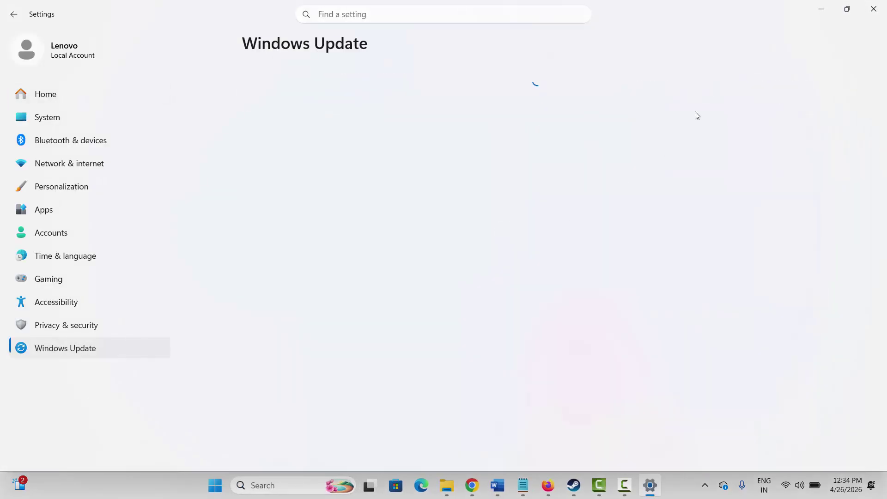
{"action": "left_click", "coordinate": [763, 98]}
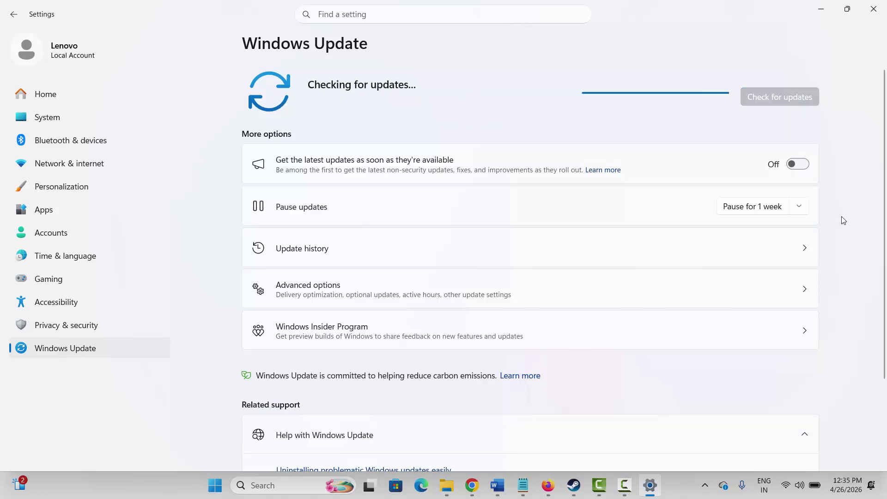
{"action": "left_click", "coordinate": [873, 9]}
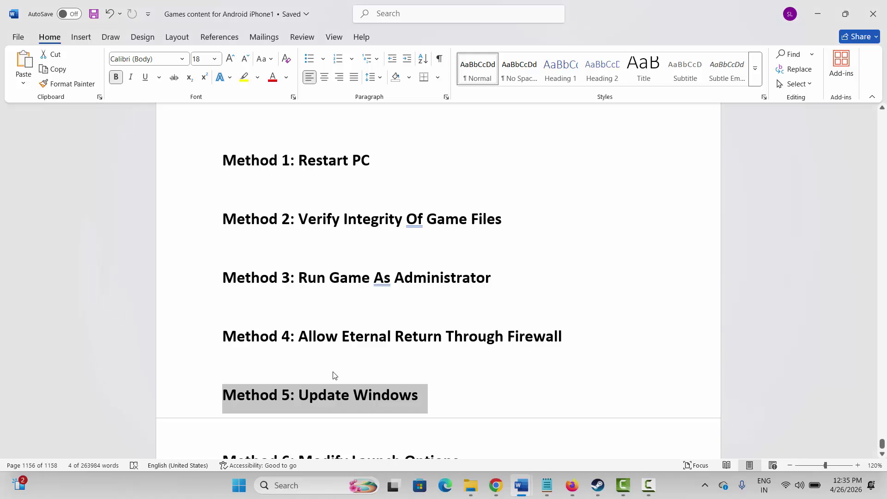
View the launch options field in Eternal Return's properties in Steam, and return to the Word document.
{"action": "scroll", "coordinate": [340, 365], "scroll_direction": "down", "scroll_amount": 2}
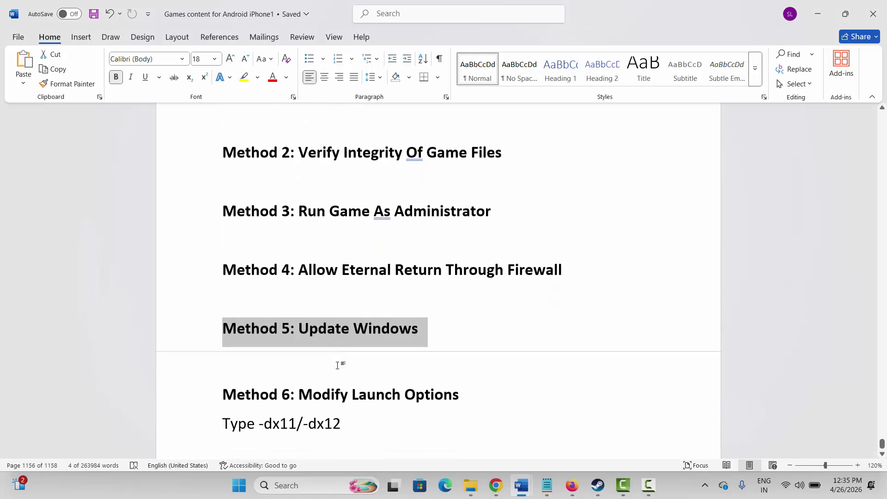
{"action": "left_click", "coordinate": [600, 483]}
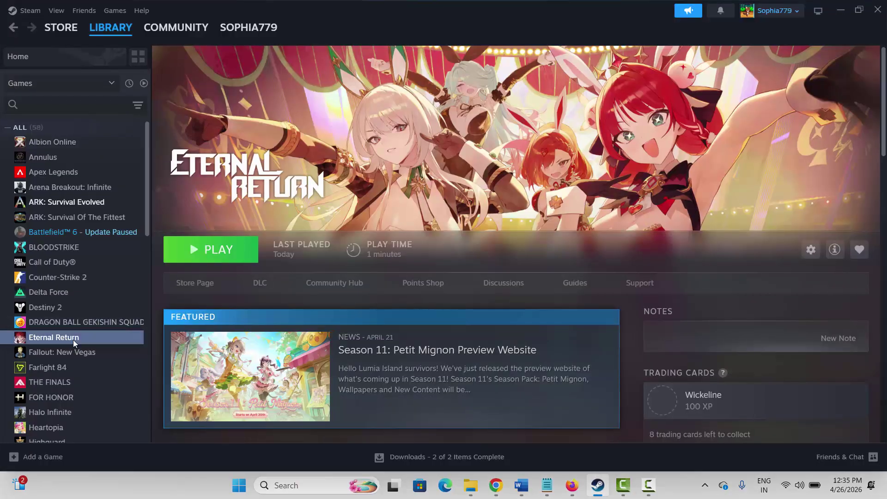
{"action": "right_click", "coordinate": [73, 342]}
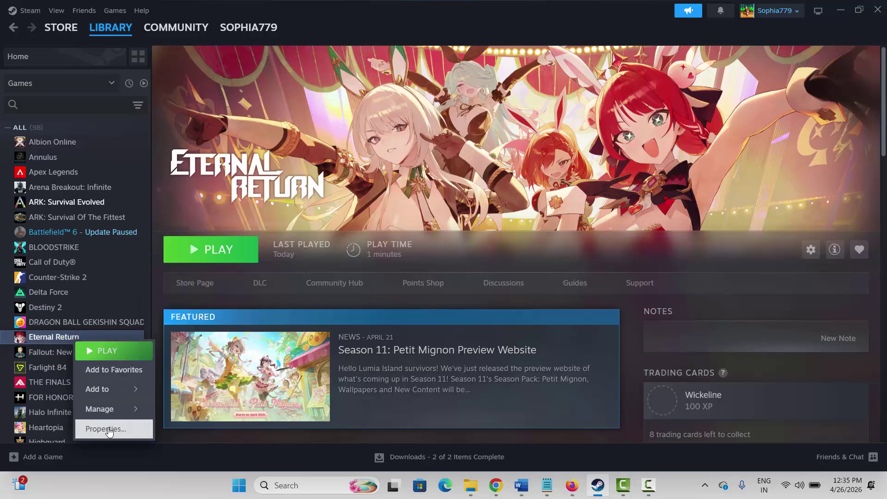
{"action": "left_click", "coordinate": [106, 429]}
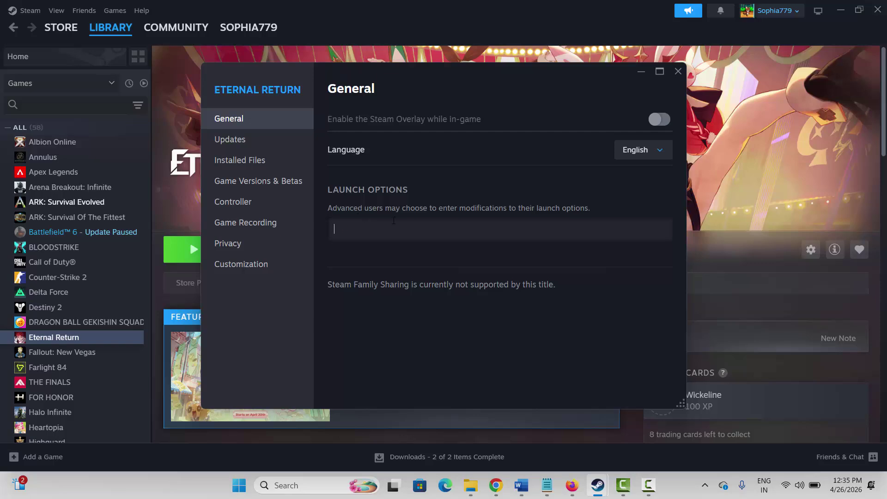
{"action": "left_click", "coordinate": [678, 72]}
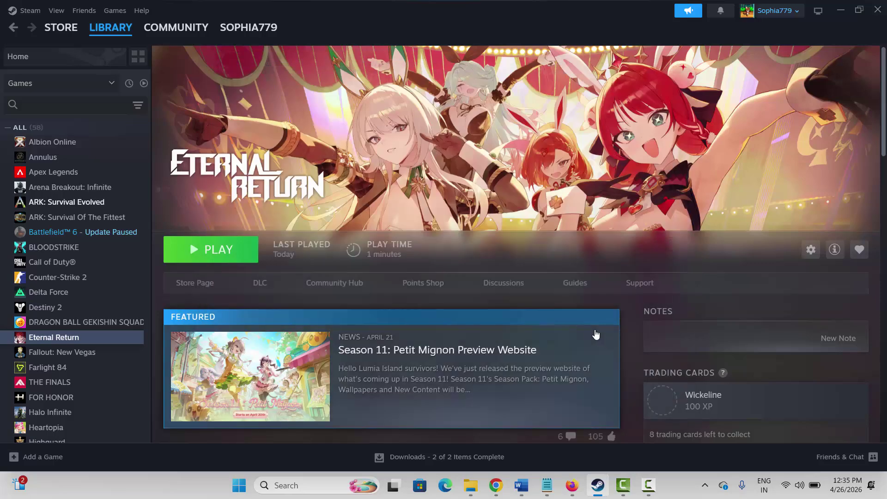
{"action": "left_click", "coordinate": [598, 485]}
Run an automatic driver search for the Intel(R) UHD Graphics display adapter in Device Manager, and close Device Manager.
{"action": "scroll", "coordinate": [262, 355], "scroll_direction": "down", "scroll_amount": 3}
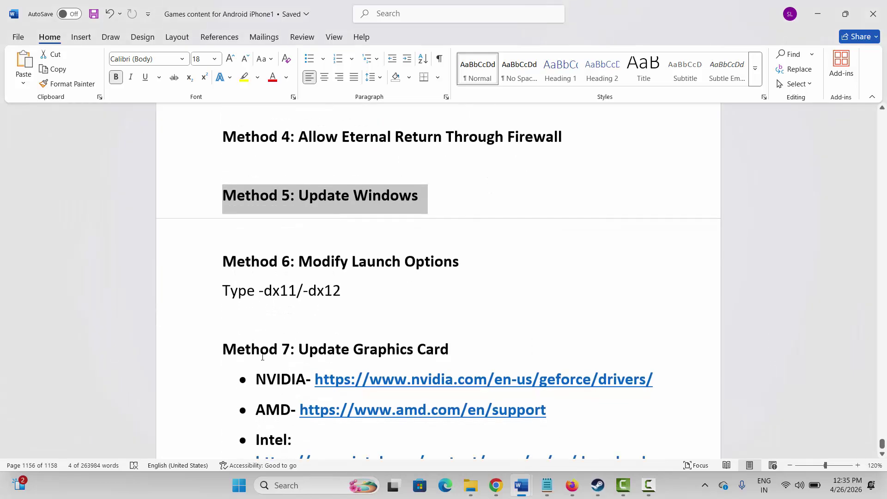
{"action": "left_click", "coordinate": [299, 486]}
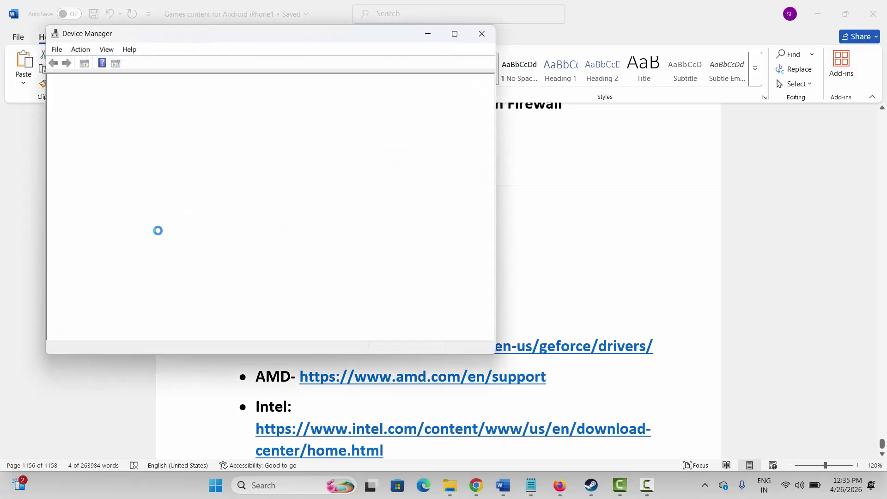
{"action": "left_click", "coordinate": [65, 163]}
{"action": "left_click", "coordinate": [136, 174]}
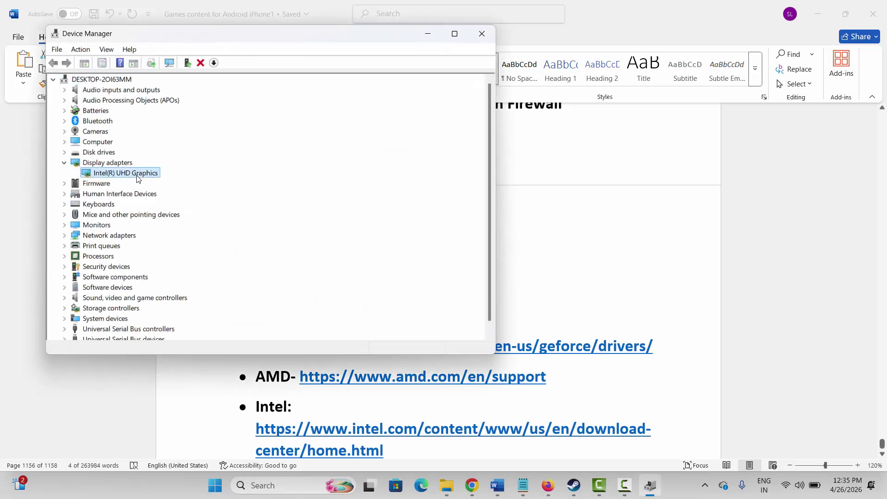
{"action": "right_click", "coordinate": [137, 179]}
{"action": "left_click", "coordinate": [154, 184]}
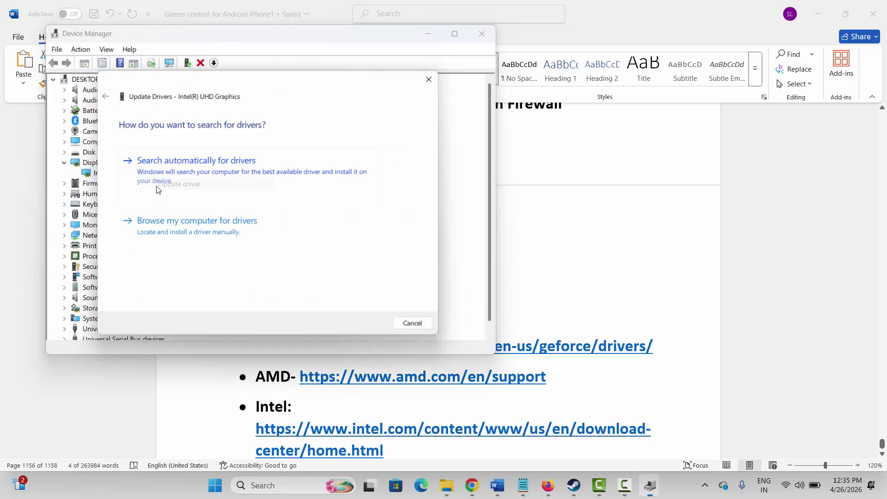
{"action": "left_click", "coordinate": [251, 174]}
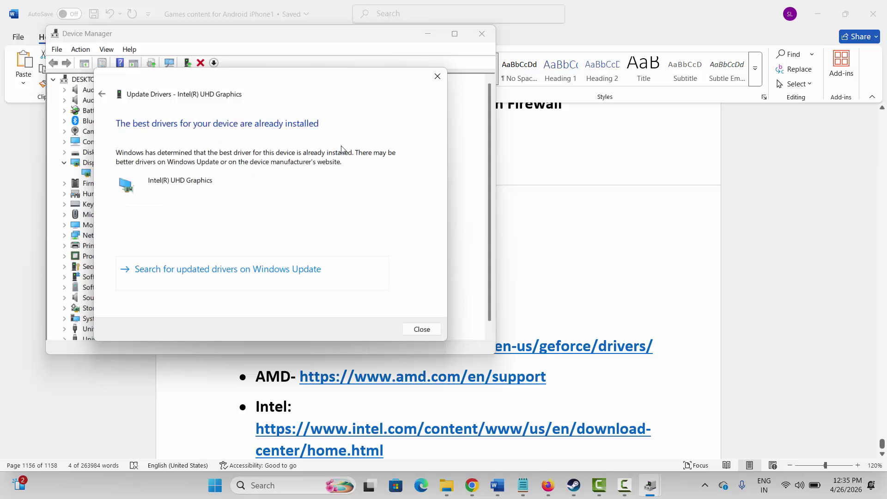
{"action": "left_click", "coordinate": [437, 75]}
{"action": "left_click", "coordinate": [481, 34]}
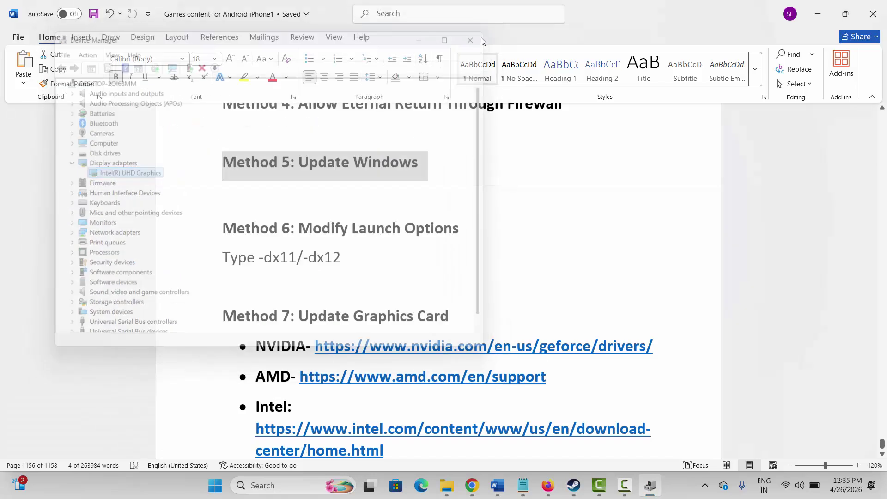
Point out the NVIDIA, AMD and Intel driver links under the Method 7 heading in Word.
{"action": "left_click", "coordinate": [376, 302]}
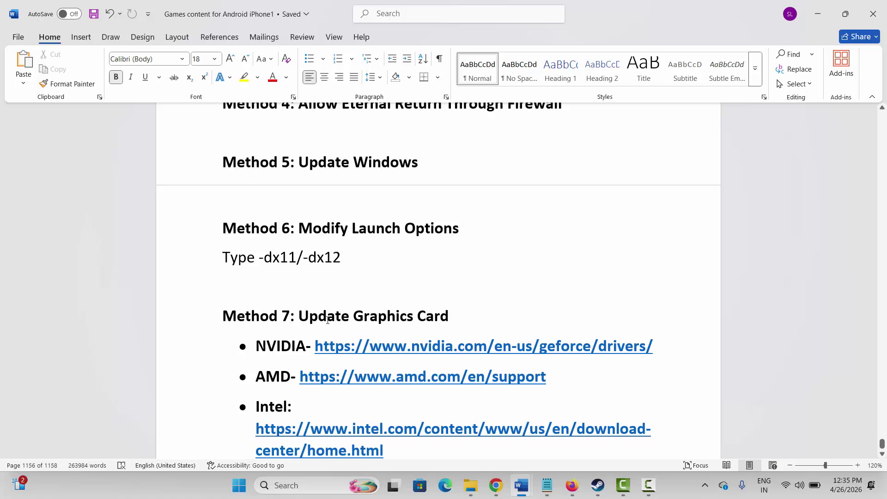
{"action": "scroll", "coordinate": [290, 322], "scroll_direction": "down", "scroll_amount": 1}
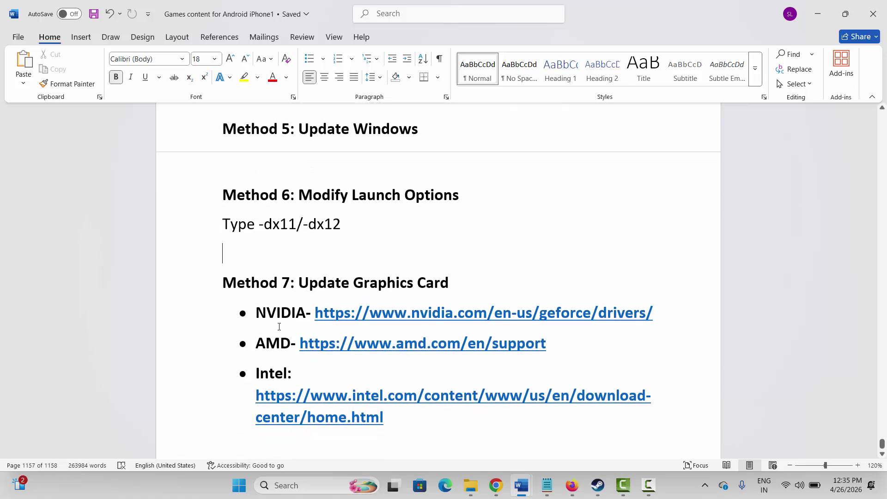
{"action": "left_click_drag", "start_coordinate": [279, 326], "coordinate": [278, 344]}
{"action": "left_click", "coordinate": [259, 349]}
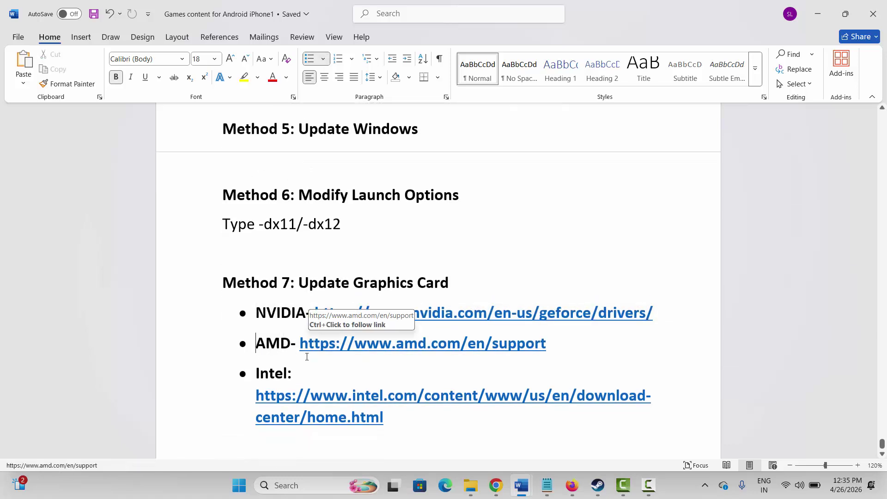
{"action": "scroll", "coordinate": [307, 360], "scroll_direction": "down", "scroll_amount": 2}
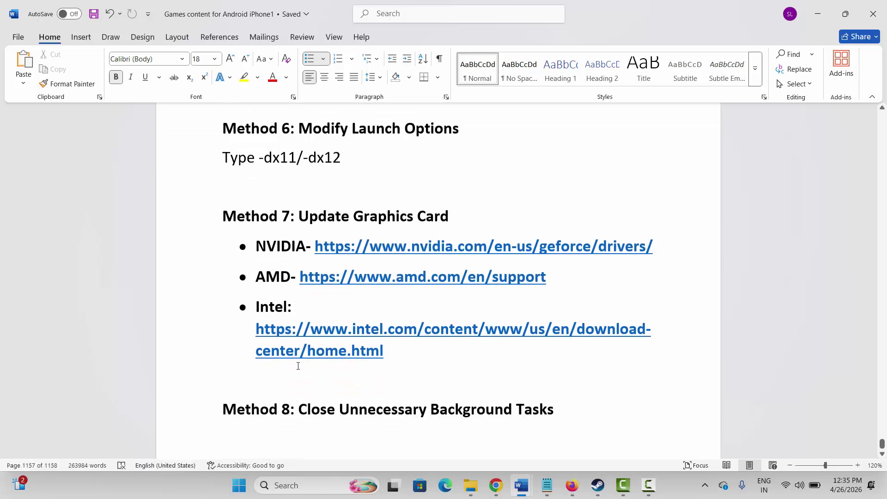
Point out the Method 8 heading about closing background tasks, and open Task Manager.
{"action": "left_click", "coordinate": [199, 413]}
{"action": "left_click", "coordinate": [329, 431]}
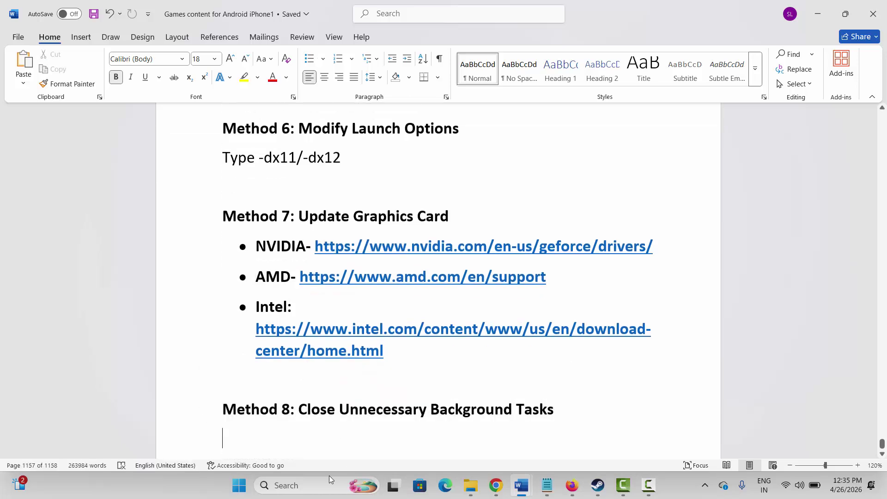
{"action": "left_click", "coordinate": [287, 485]}
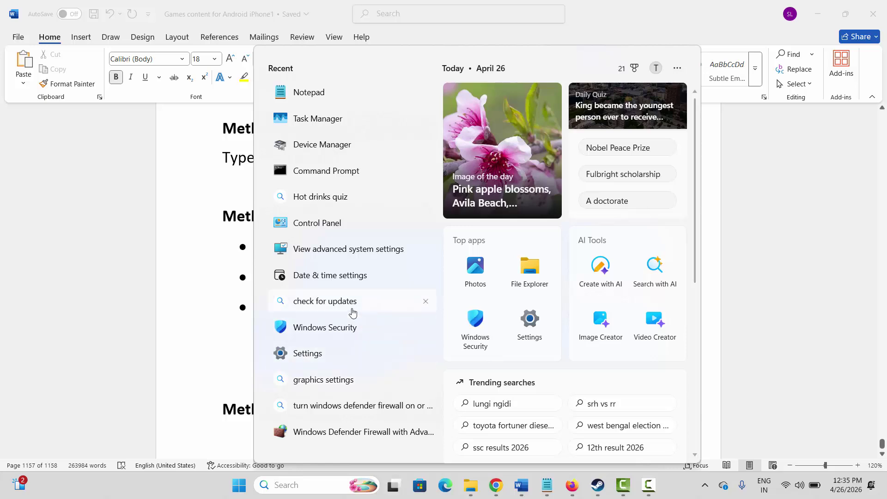
{"action": "left_click", "coordinate": [329, 121]}
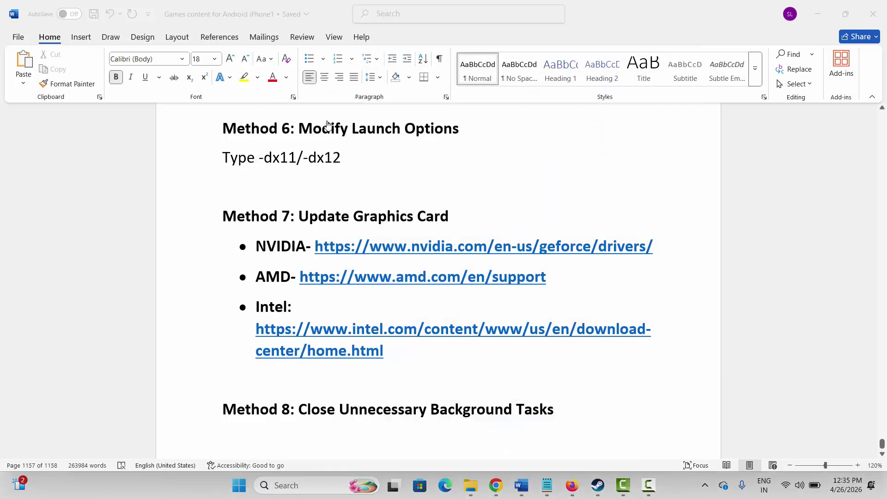
End the EpicGamesLauncher background process and close Task Manager.
{"action": "scroll", "coordinate": [306, 279], "scroll_direction": "down", "scroll_amount": 2}
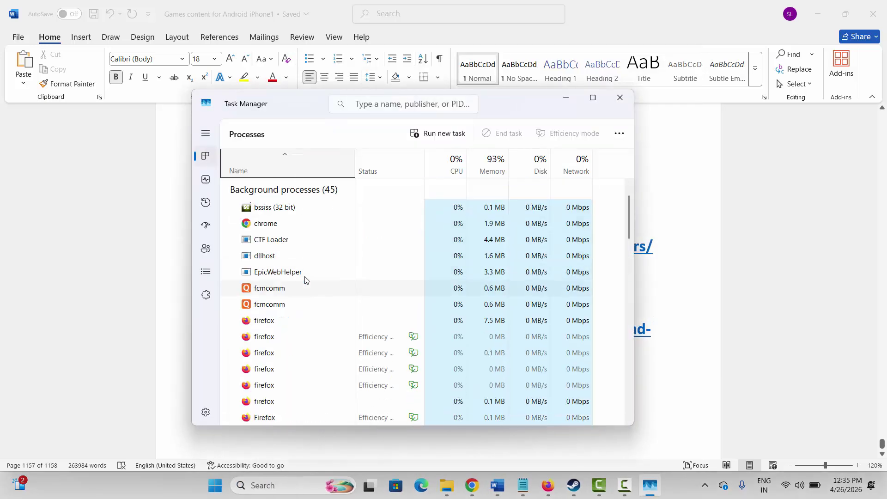
{"action": "scroll", "coordinate": [305, 280], "scroll_direction": "down", "scroll_amount": 2}
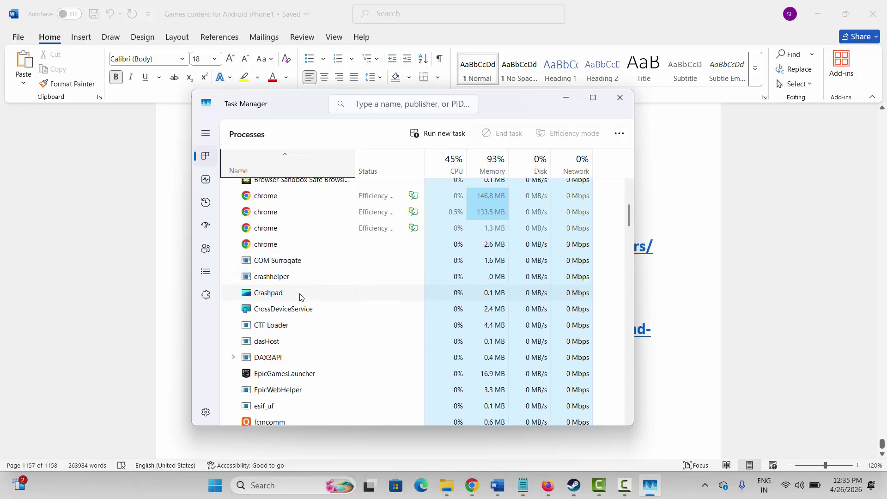
{"action": "scroll", "coordinate": [301, 301], "scroll_direction": "down", "scroll_amount": 1}
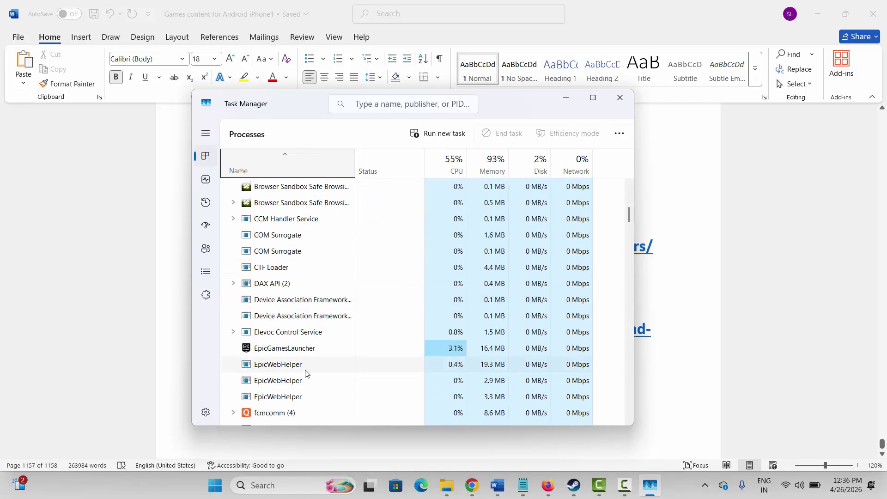
{"action": "left_click", "coordinate": [301, 351]}
{"action": "right_click", "coordinate": [302, 350]}
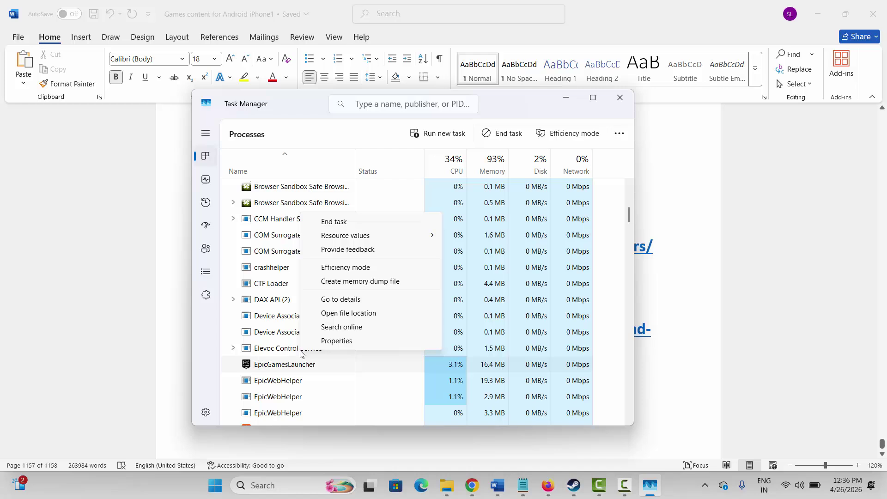
{"action": "left_click", "coordinate": [348, 222]}
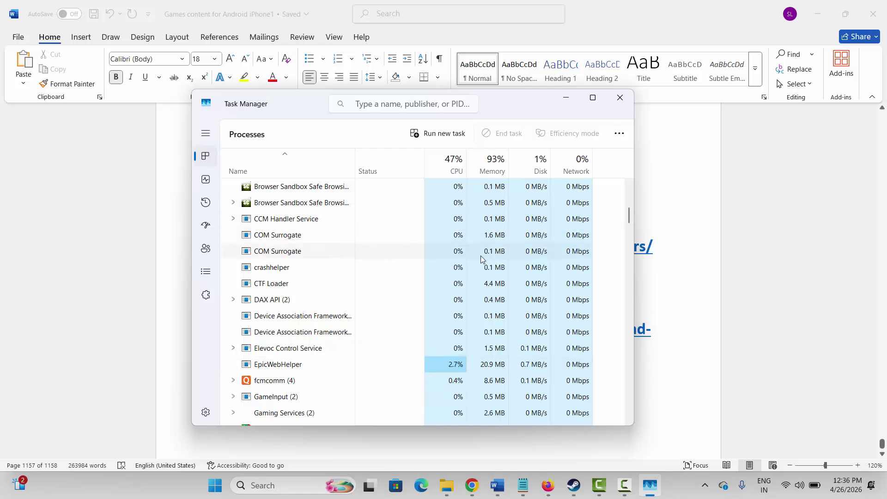
{"action": "left_click", "coordinate": [619, 98]}
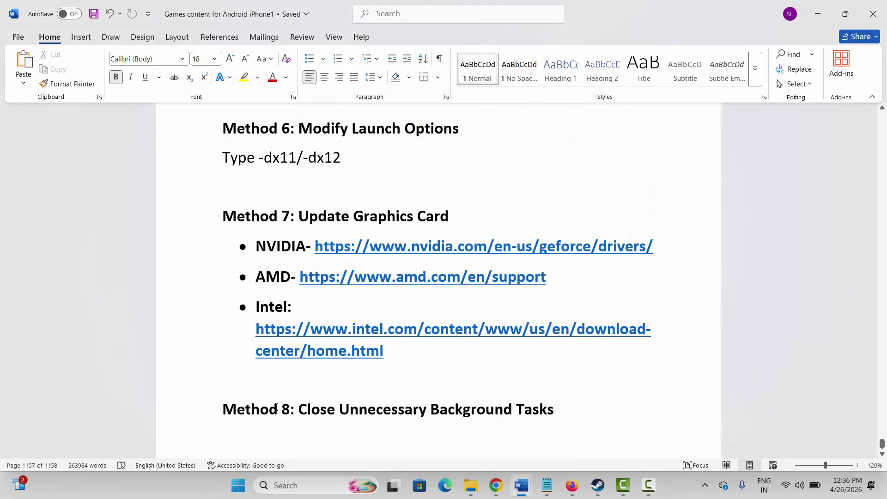
Copy the Microsoft Visual C++ redistributable link under Method 9 in Word, and open that download page in Chrome.
{"action": "left_click", "coordinate": [277, 409]}
{"action": "scroll", "coordinate": [274, 405], "scroll_direction": "down", "scroll_amount": 5}
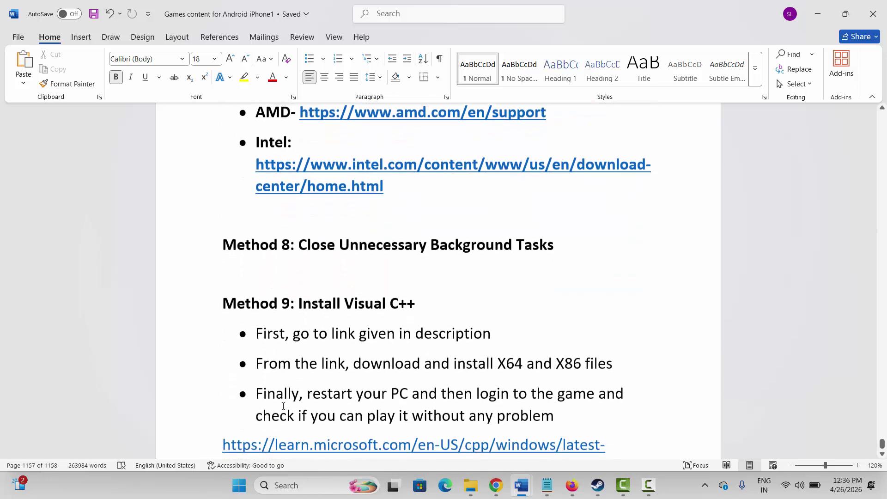
{"action": "scroll", "coordinate": [284, 406], "scroll_direction": "down", "scroll_amount": 1}
{"action": "left_click_drag", "start_coordinate": [222, 410], "coordinate": [468, 430]}
{"action": "right_click", "coordinate": [386, 430]}
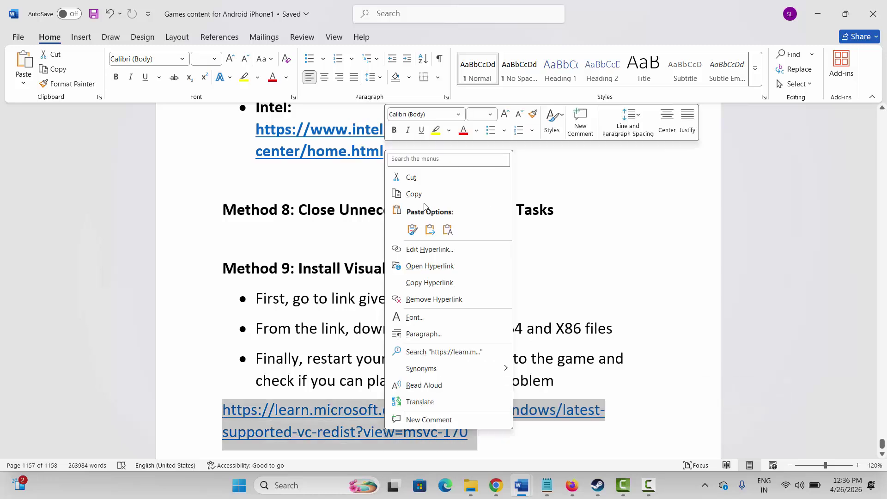
{"action": "left_click", "coordinate": [424, 195]}
{"action": "left_click", "coordinate": [498, 317]}
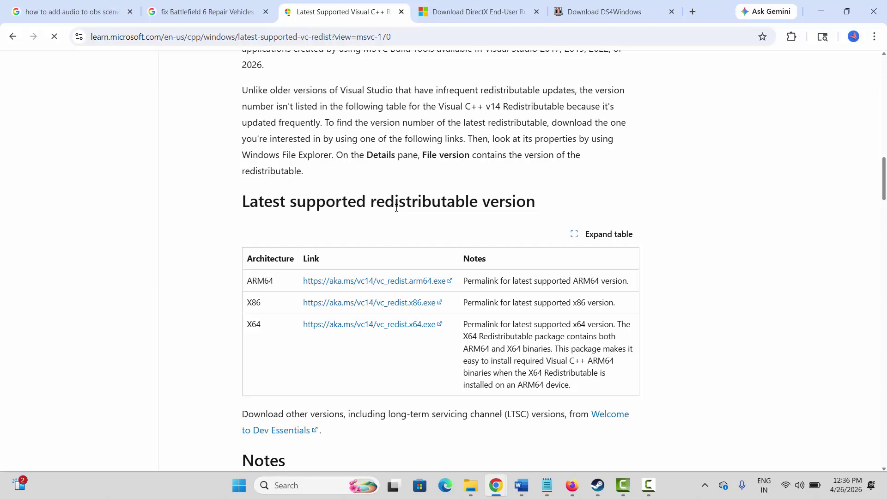
Locate the X86 and X64 download links in the latest supported redistributable version table.
{"action": "scroll", "coordinate": [399, 208], "scroll_direction": "up", "scroll_amount": 14}
{"action": "scroll", "coordinate": [402, 226], "scroll_direction": "down", "scroll_amount": 6}
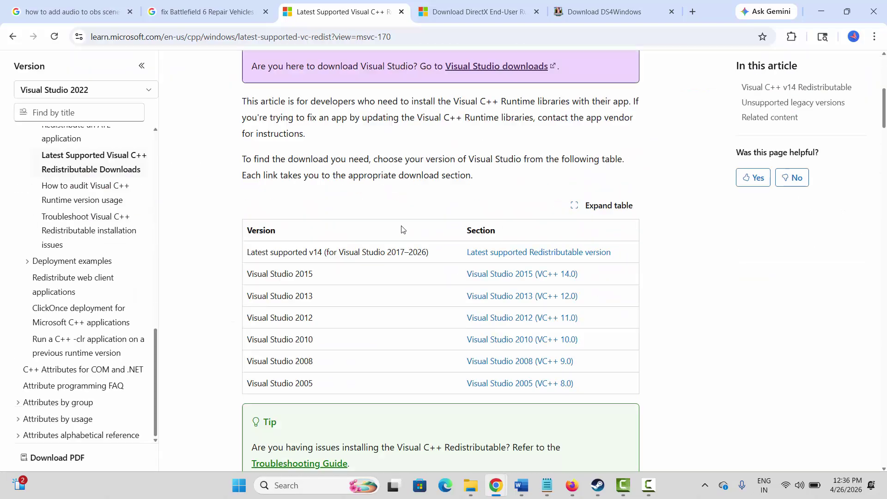
{"action": "scroll", "coordinate": [402, 230], "scroll_direction": "down", "scroll_amount": 15}
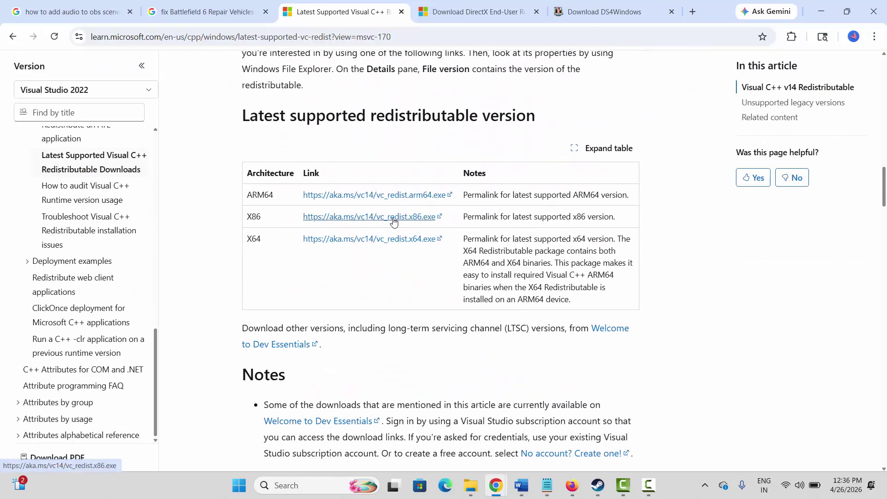
Download VC_redist.x86.exe from the X86 link, install the x86 redistributable and close its setup window.
{"action": "left_click", "coordinate": [393, 221]}
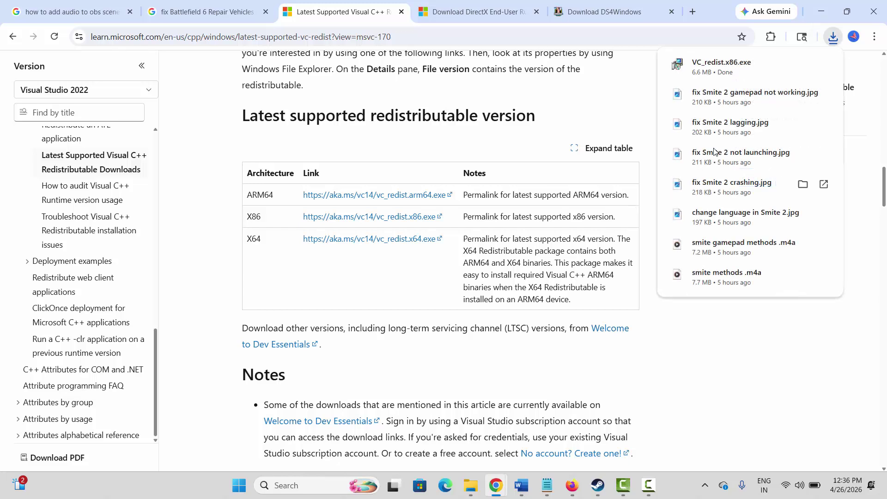
{"action": "left_click", "coordinate": [721, 66]}
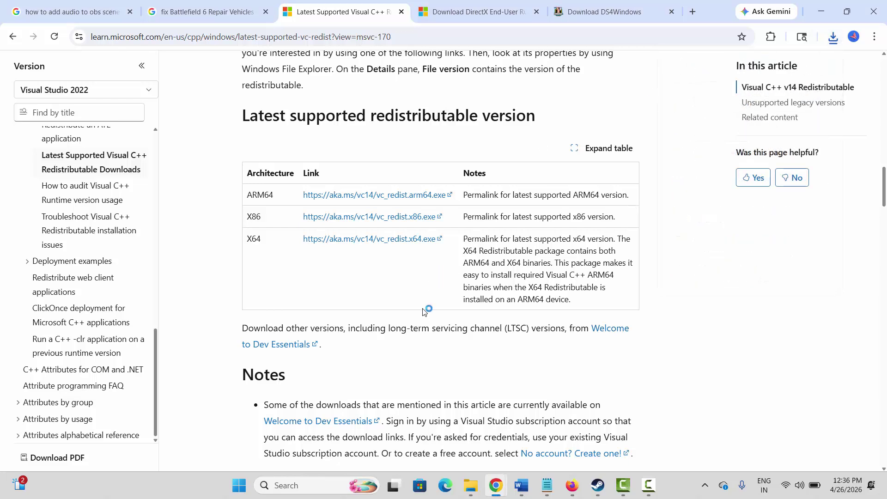
{"action": "left_click", "coordinate": [453, 307]}
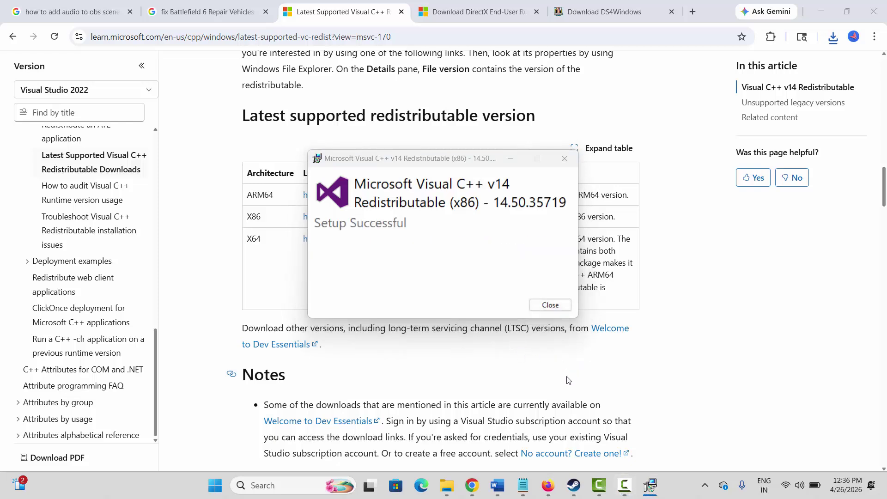
{"action": "left_click", "coordinate": [562, 301]}
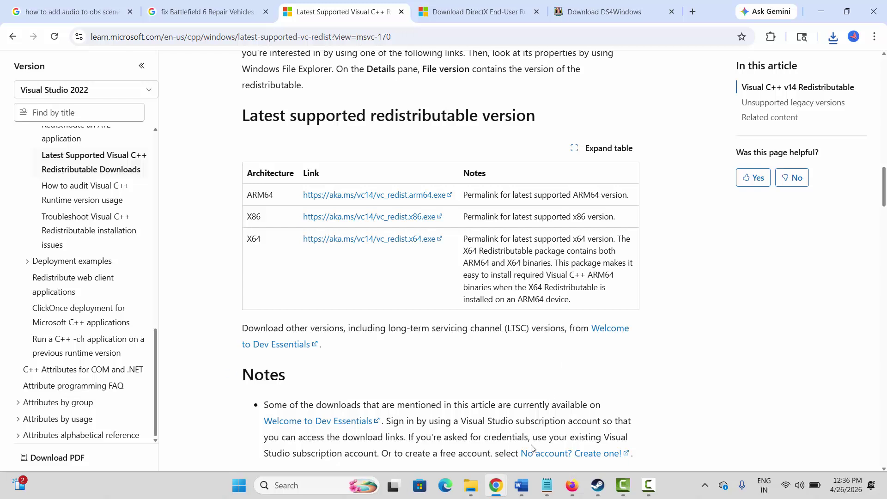
Switch to the game methods document in Word and show the Method 10 section on disabling in-game overlays.
{"action": "mouse_move", "coordinate": [520, 485]}
{"action": "left_click", "coordinate": [580, 430]}
{"action": "left_click", "coordinate": [373, 358]}
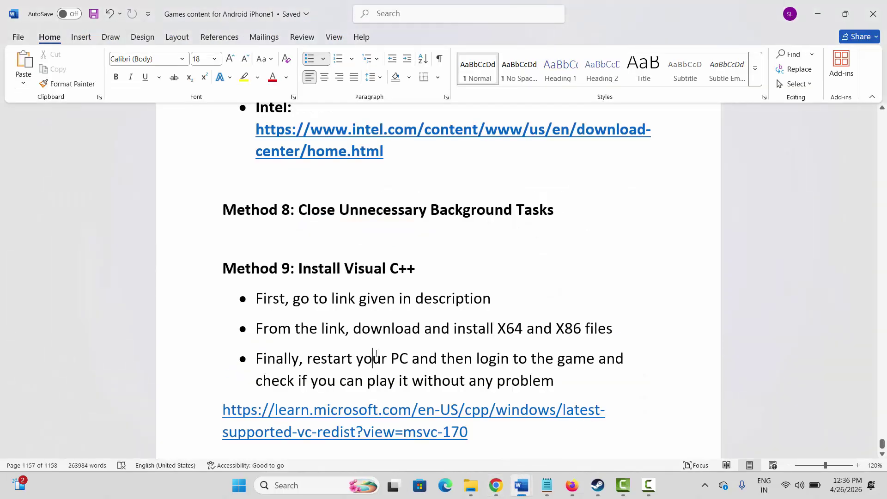
{"action": "scroll", "coordinate": [413, 355], "scroll_direction": "down", "scroll_amount": 5}
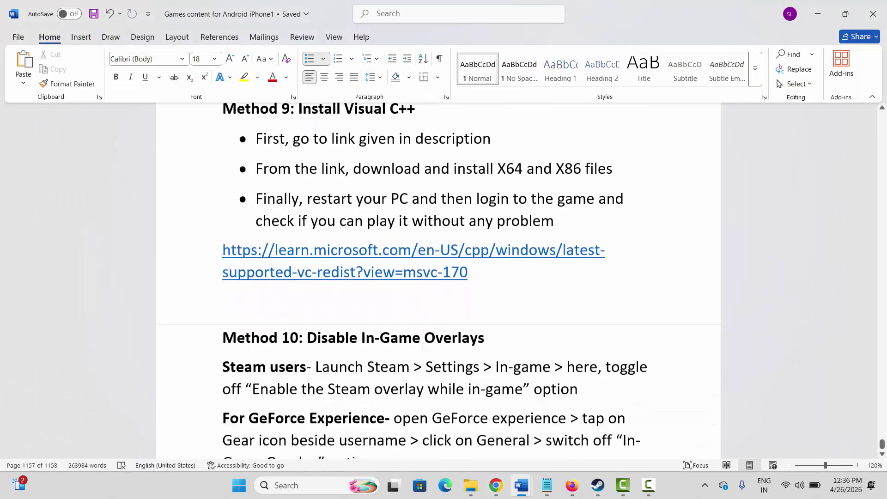
Switch to Steam, view the Steam Overlay options in the In Game settings, and close the settings.
{"action": "left_click", "coordinate": [597, 484]}
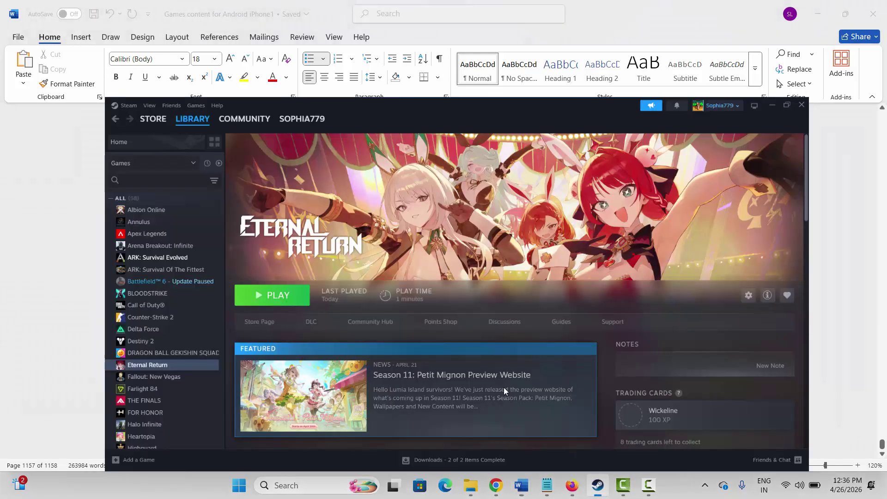
{"action": "left_click", "coordinate": [26, 11]}
{"action": "left_click", "coordinate": [62, 127]}
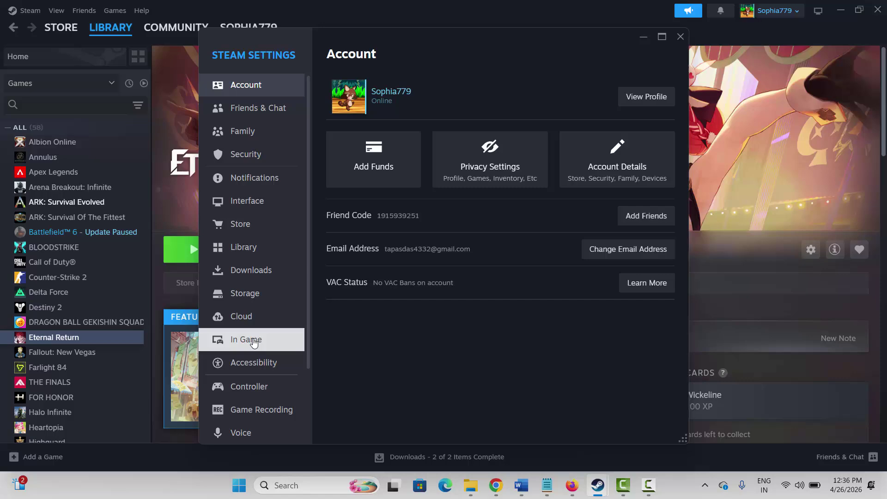
{"action": "left_click", "coordinate": [253, 342]}
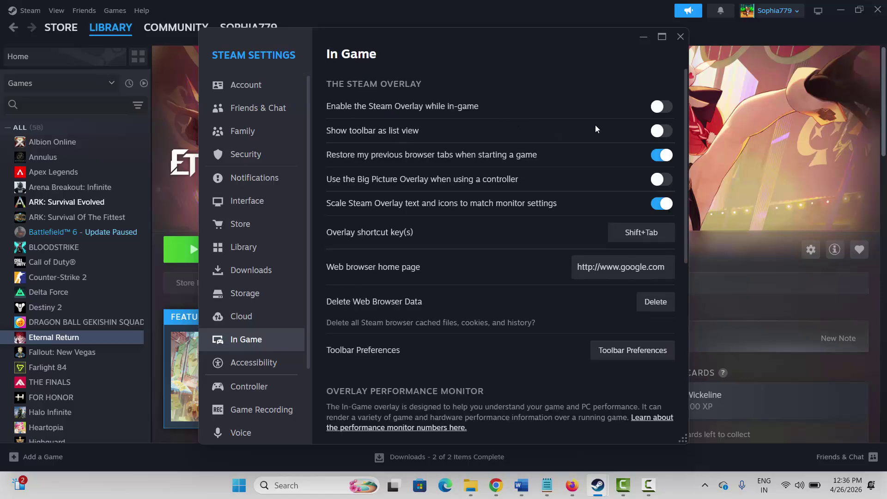
{"action": "left_click", "coordinate": [679, 37]}
Return to Word and point out the GeForce Experience and Discord overlay instructions under Method 10.
{"action": "left_click", "coordinate": [521, 485]}
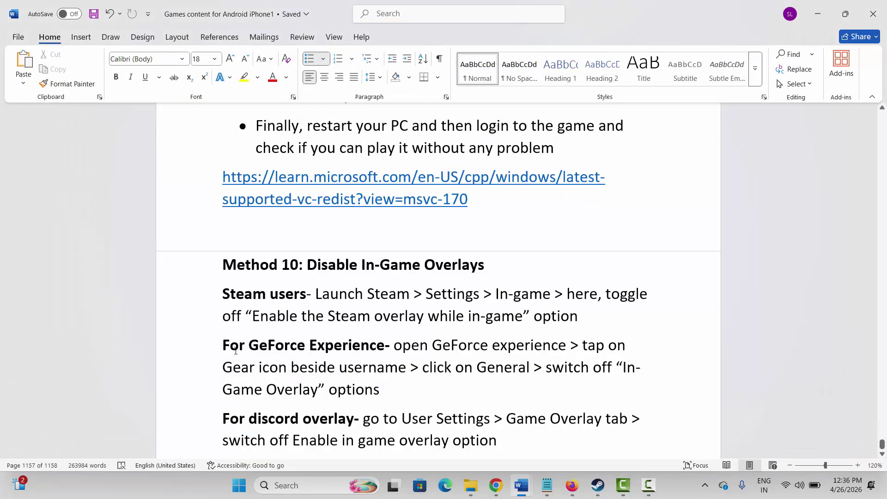
{"action": "left_click_drag", "start_coordinate": [230, 346], "coordinate": [307, 347]}
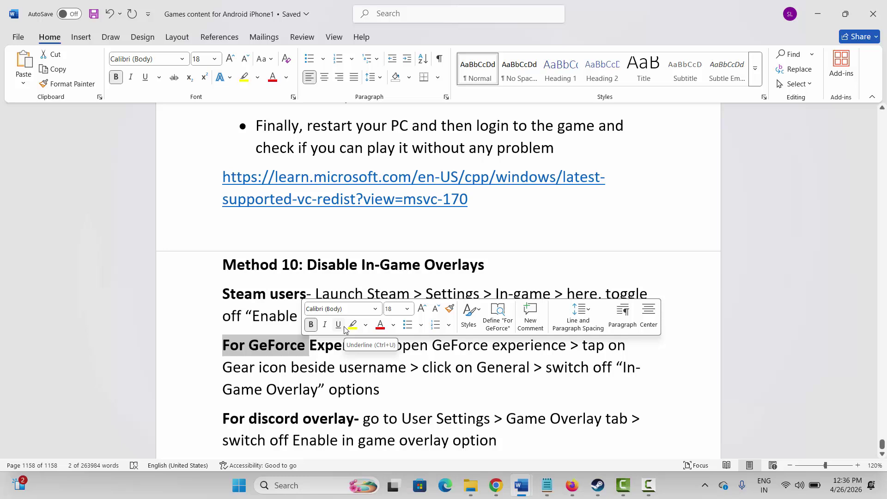
{"action": "left_click_drag", "start_coordinate": [291, 367], "coordinate": [352, 375]}
{"action": "left_click", "coordinate": [352, 376]}
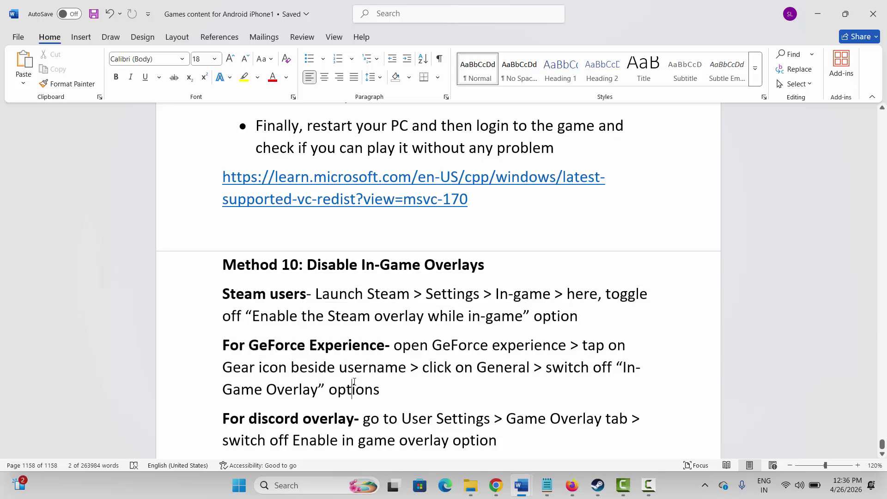
{"action": "left_click_drag", "start_coordinate": [252, 390], "coordinate": [337, 389]}
{"action": "left_click", "coordinate": [337, 390]}
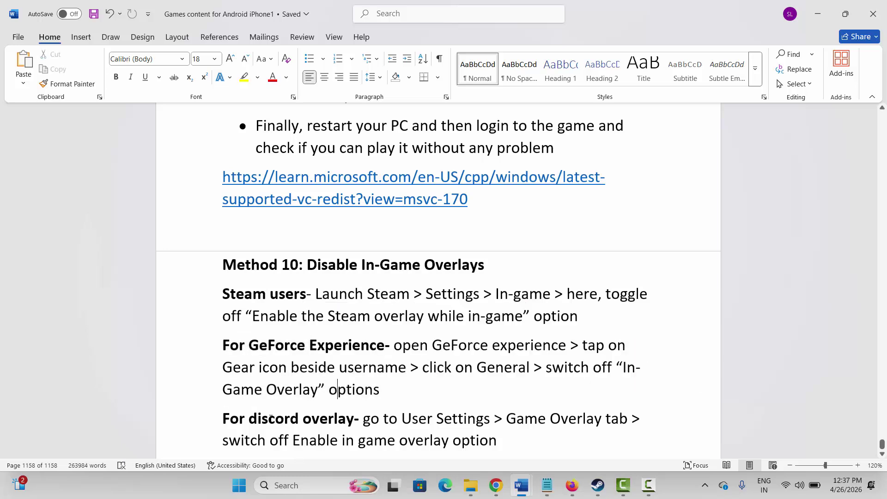
{"action": "left_click_drag", "start_coordinate": [270, 418], "coordinate": [338, 416]}
{"action": "scroll", "coordinate": [323, 413], "scroll_direction": "down", "scroll_amount": 1}
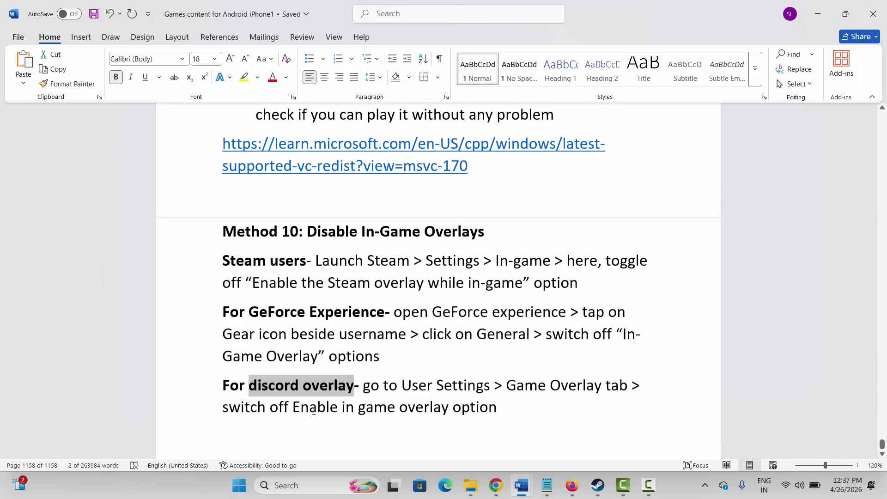
{"action": "left_click", "coordinate": [219, 412]}
For Method 11, open the Virtual Memory settings from the advanced system performance options.
{"action": "scroll", "coordinate": [322, 410], "scroll_direction": "down", "scroll_amount": 2}
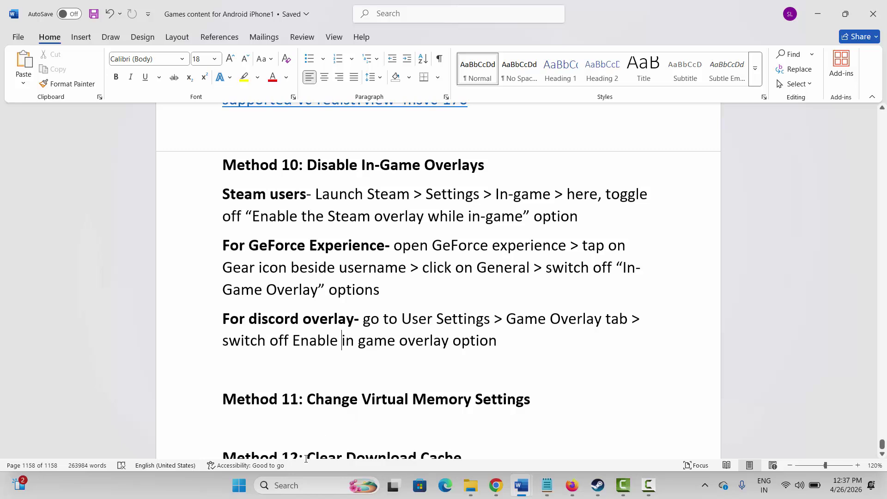
{"action": "left_click", "coordinate": [300, 485]}
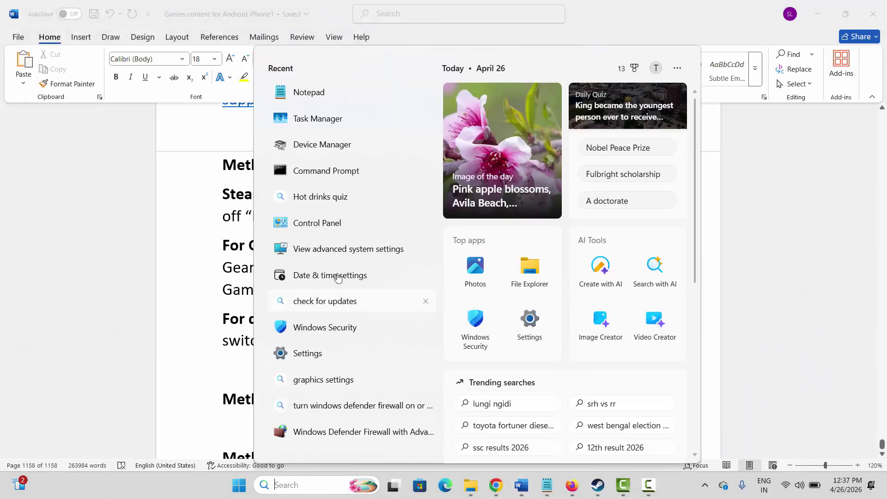
{"action": "left_click", "coordinate": [343, 249]}
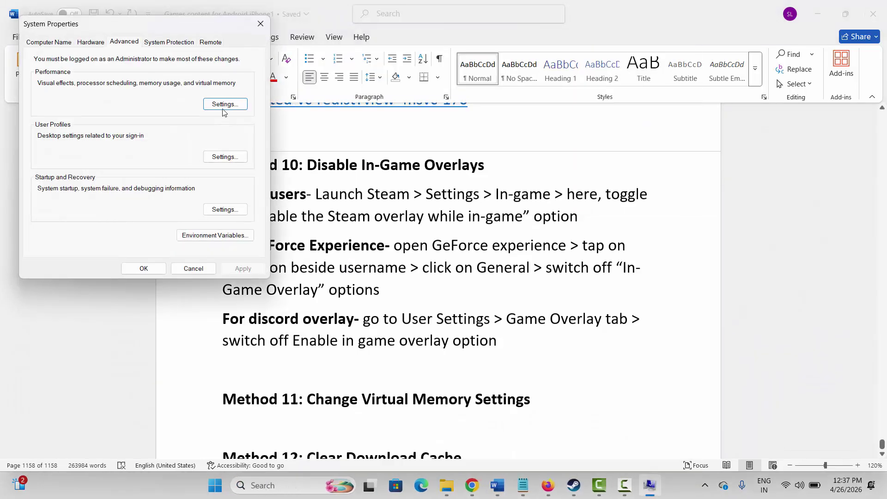
{"action": "left_click", "coordinate": [224, 105]}
{"action": "left_click", "coordinate": [105, 86]}
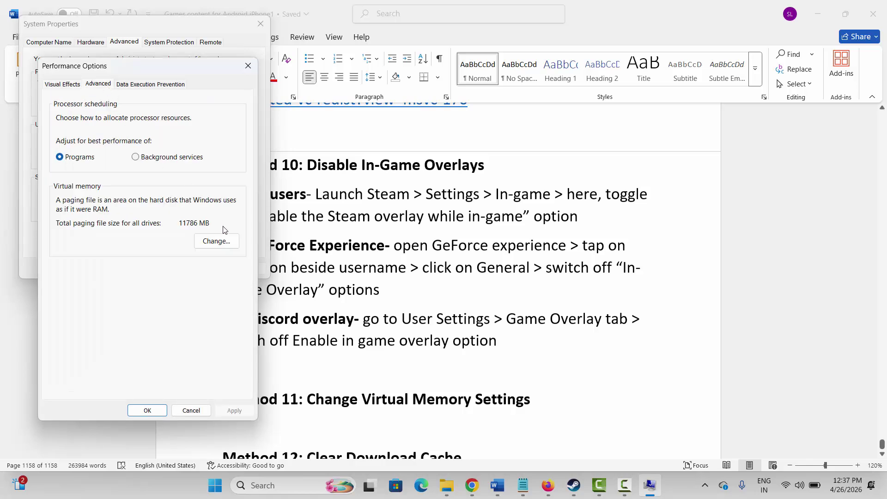
{"action": "left_click", "coordinate": [222, 240]}
Try a custom paging file size for drive C with initial size 12288 MB and maximum size 24576 MB, and close the system dialogs.
{"action": "left_click", "coordinate": [96, 166]}
{"action": "left_click", "coordinate": [97, 174]}
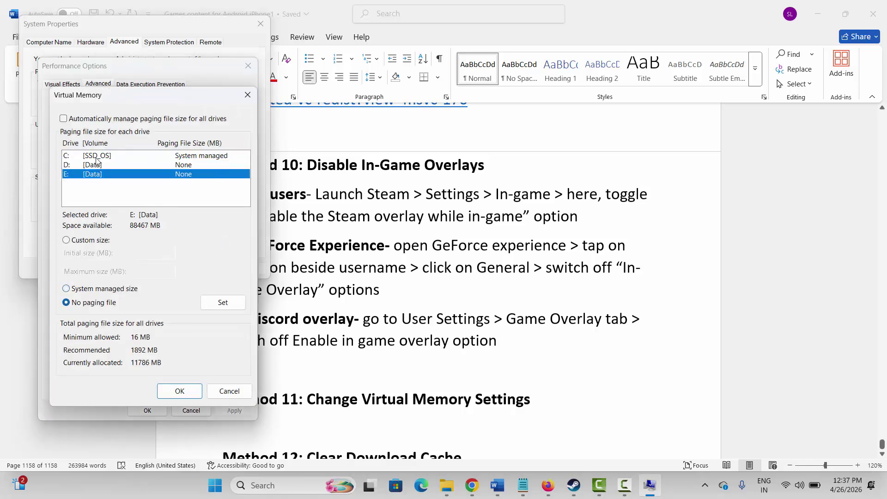
{"action": "left_click", "coordinate": [96, 157]}
{"action": "left_click", "coordinate": [67, 240]}
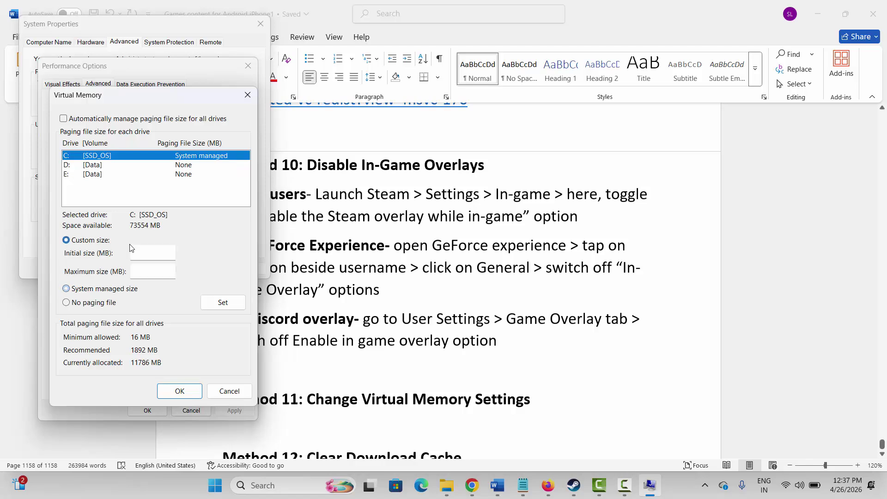
{"action": "type", "text": "12288"}
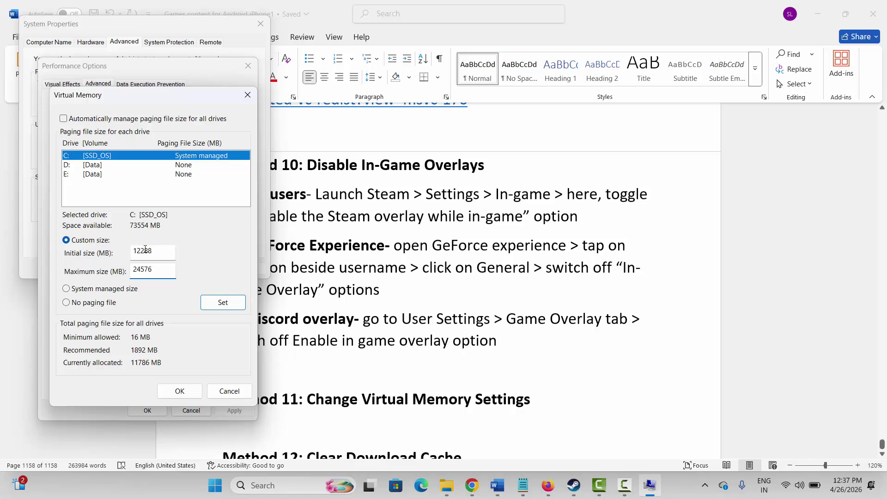
{"action": "left_click", "coordinate": [220, 303]}
{"action": "left_click", "coordinate": [181, 392]}
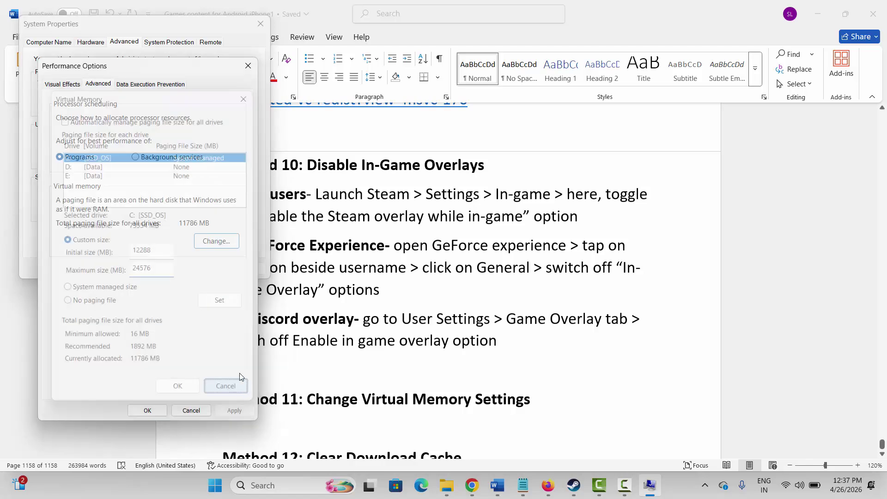
{"action": "left_click", "coordinate": [250, 66]}
{"action": "left_click", "coordinate": [260, 24]}
{"action": "left_click", "coordinate": [307, 269]}
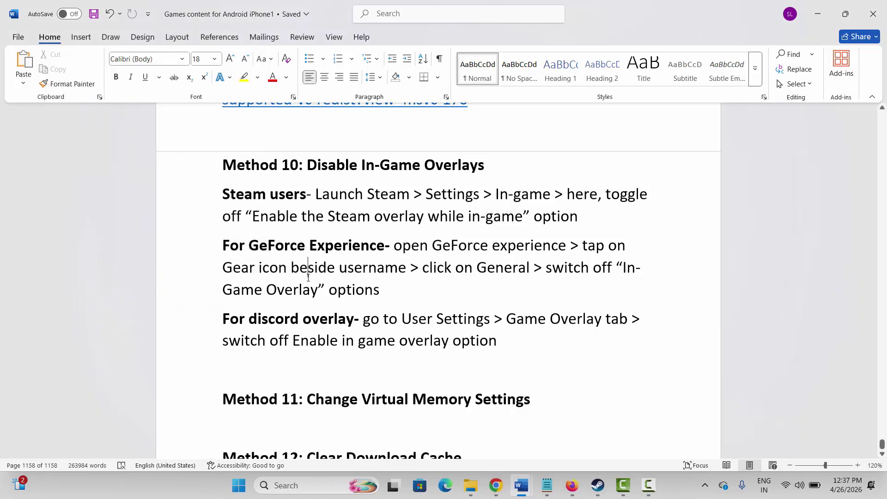
For Method 12, bring up the Clear Download Cache confirmation in Steam's Downloads settings, cancel it and close the settings.
{"action": "scroll", "coordinate": [296, 286], "scroll_direction": "down", "scroll_amount": 2}
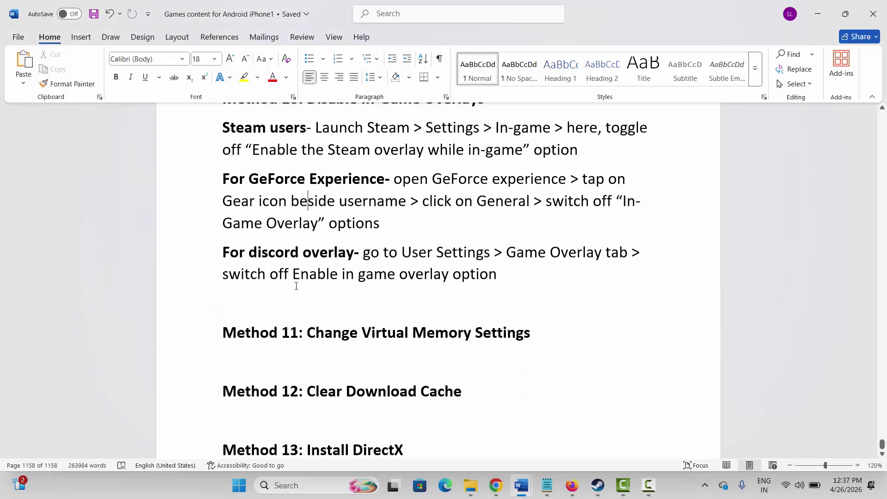
{"action": "left_click", "coordinate": [598, 485]}
{"action": "left_click", "coordinate": [33, 11]}
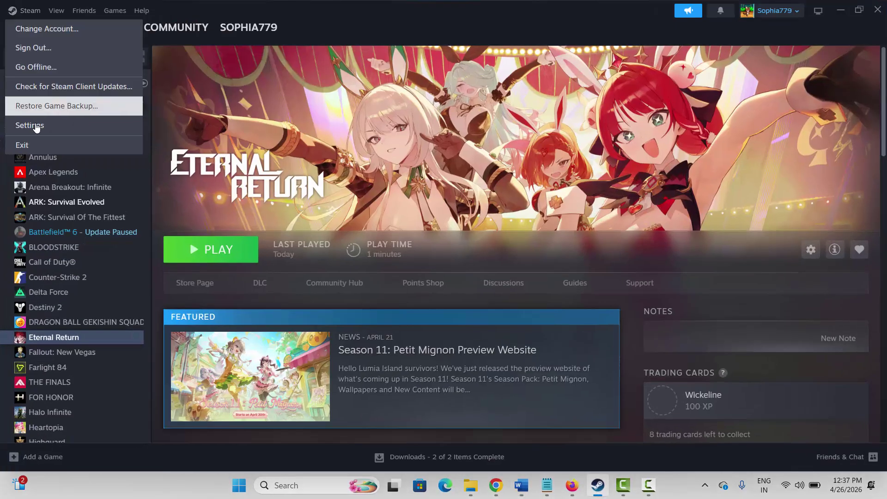
{"action": "left_click", "coordinate": [35, 125]}
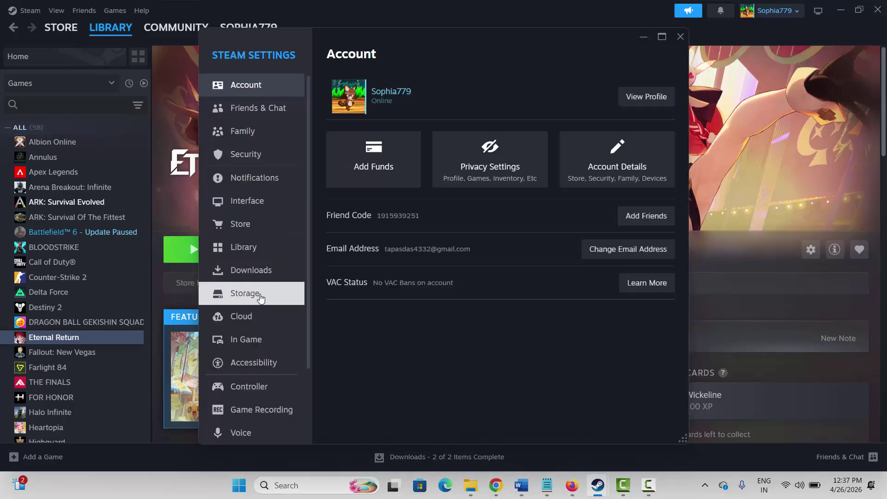
{"action": "left_click", "coordinate": [261, 280]}
{"action": "scroll", "coordinate": [483, 322], "scroll_direction": "down", "scroll_amount": 5}
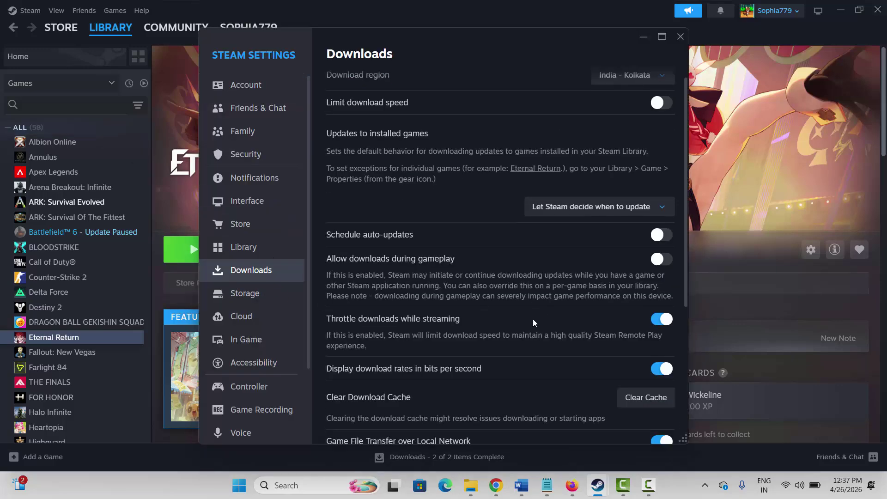
{"action": "left_click", "coordinate": [648, 245]}
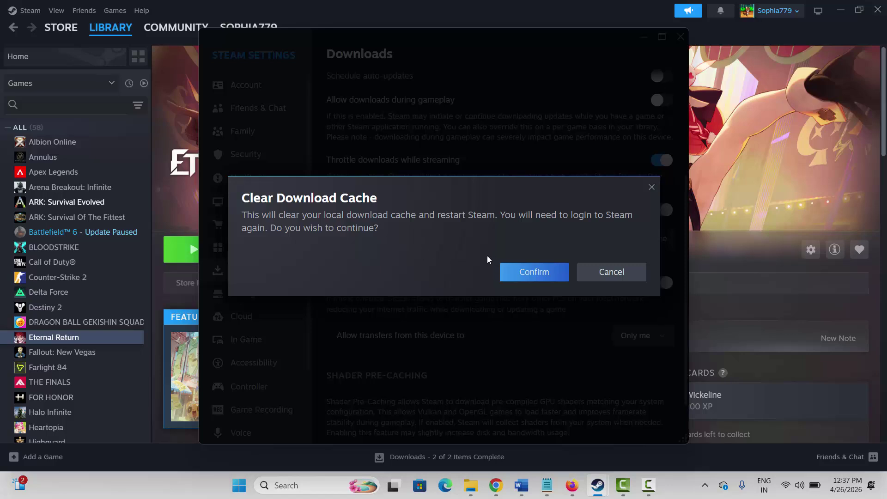
{"action": "left_click", "coordinate": [608, 281]}
{"action": "left_click", "coordinate": [680, 37]}
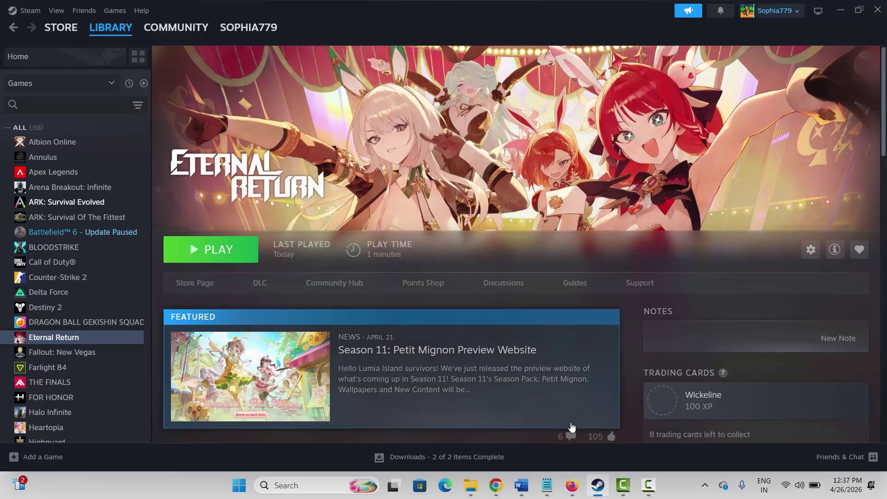
Copy the DirectX link under Method 13 in Word, and open that download page in Chrome.
{"action": "left_click", "coordinate": [597, 485]}
{"action": "scroll", "coordinate": [264, 393], "scroll_direction": "down", "scroll_amount": 3}
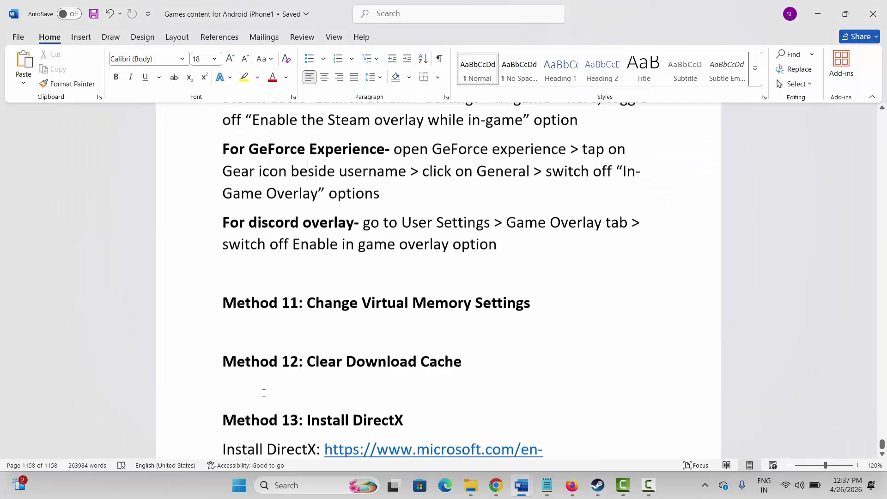
{"action": "scroll", "coordinate": [264, 392], "scroll_direction": "down", "scroll_amount": 2}
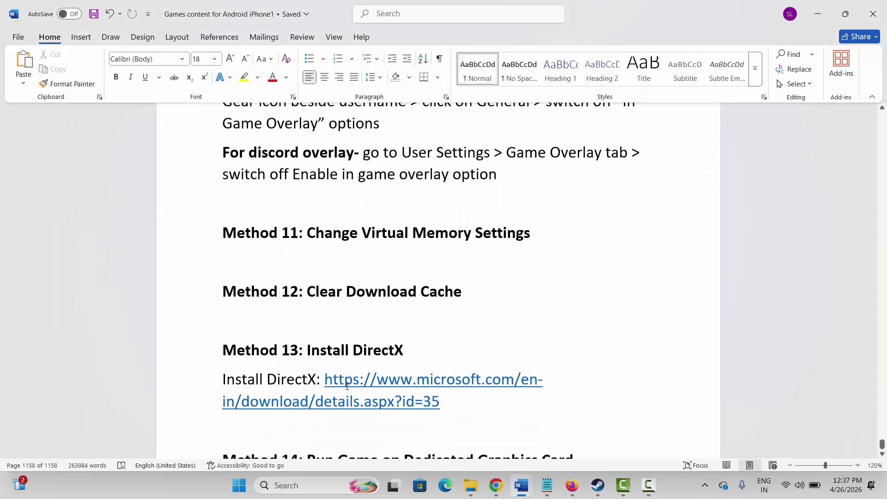
{"action": "left_click_drag", "start_coordinate": [324, 380], "coordinate": [441, 400]}
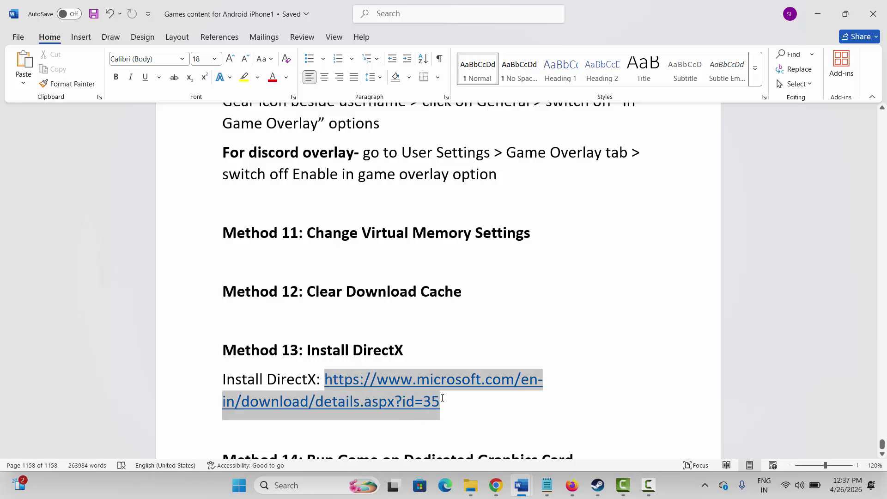
{"action": "right_click", "coordinate": [384, 396]}
{"action": "left_click", "coordinate": [416, 164]}
{"action": "left_click", "coordinate": [499, 295]}
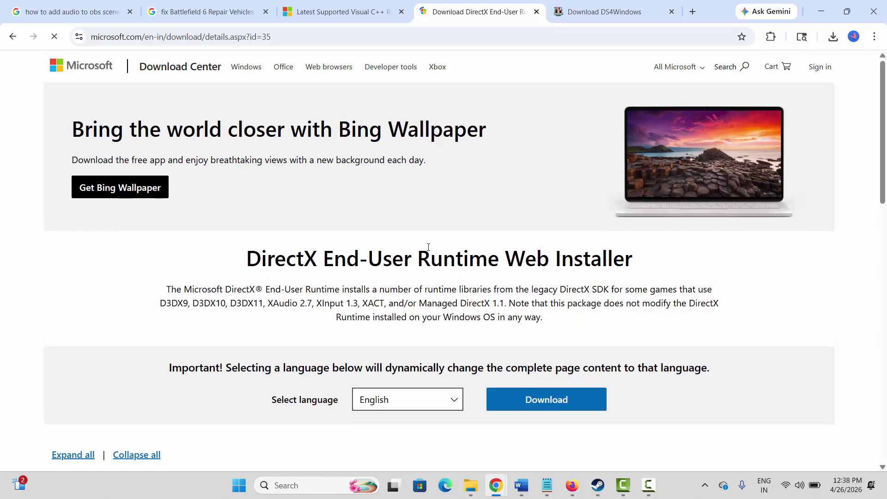
Download dxwebsetup.exe, the English DirectX End-User Runtime Web Installer.
{"action": "scroll", "coordinate": [428, 247], "scroll_direction": "down", "scroll_amount": 2}
{"action": "left_click", "coordinate": [548, 286]}
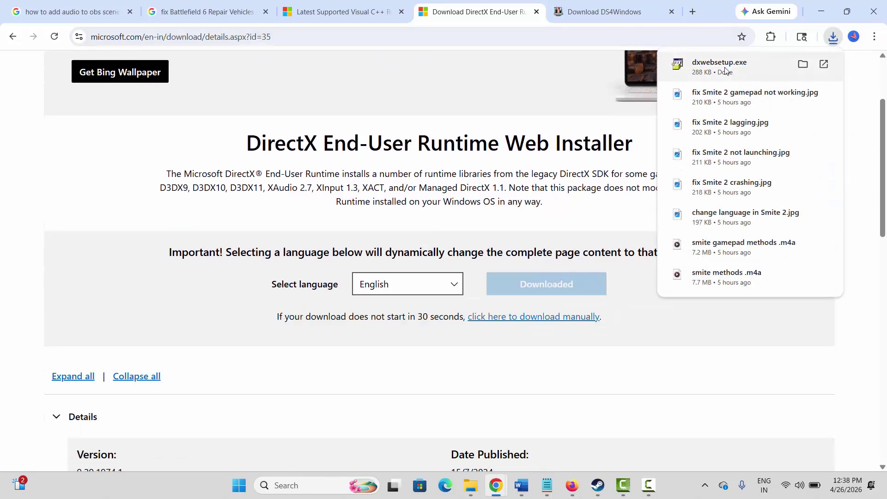
{"action": "mouse_move", "coordinate": [524, 485]}
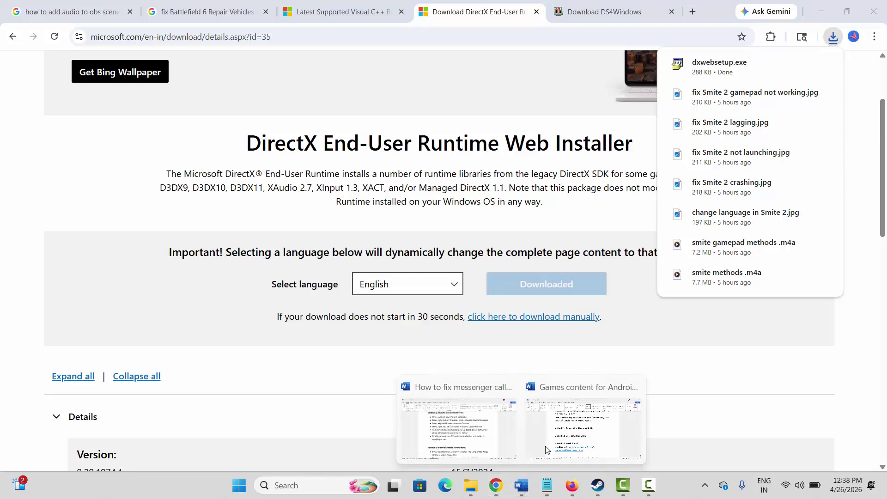
Bring up Method 14 in the Word document, and open the Graphics settings page in Windows Settings by searching for "graphic".
{"action": "left_click", "coordinate": [551, 394]}
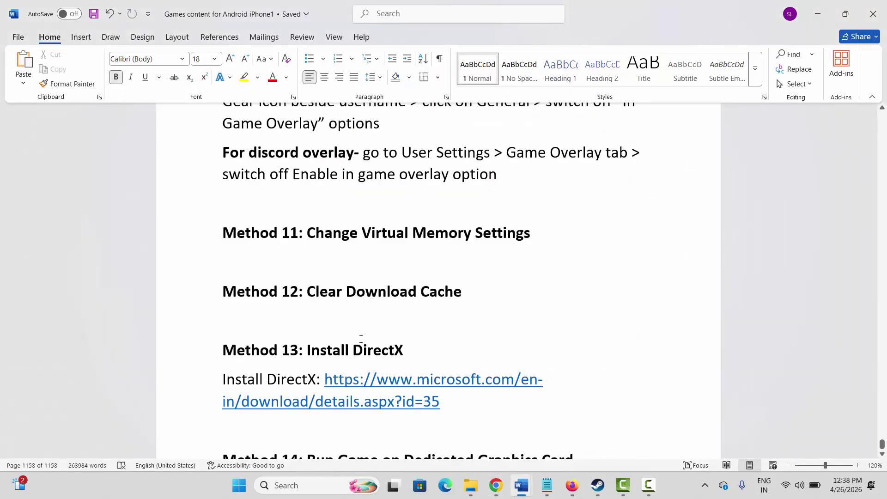
{"action": "scroll", "coordinate": [360, 339], "scroll_direction": "down", "scroll_amount": 1}
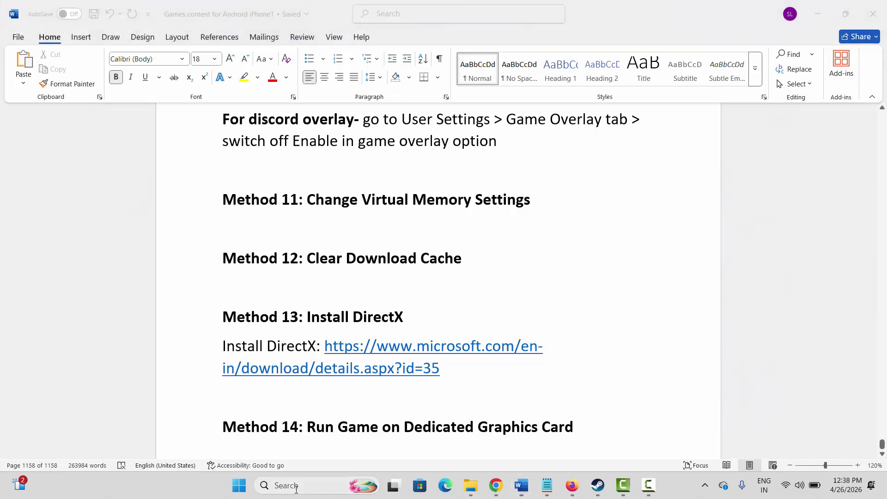
{"action": "left_click", "coordinate": [300, 495]}
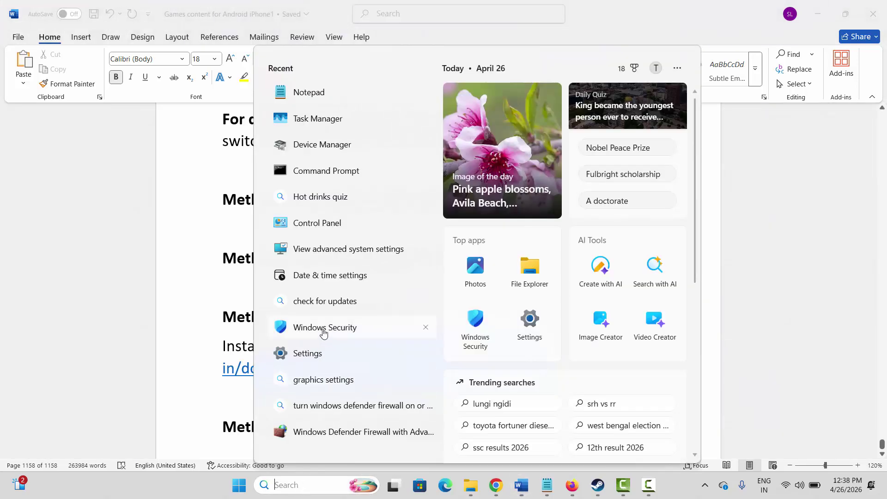
{"action": "left_click", "coordinate": [335, 333]}
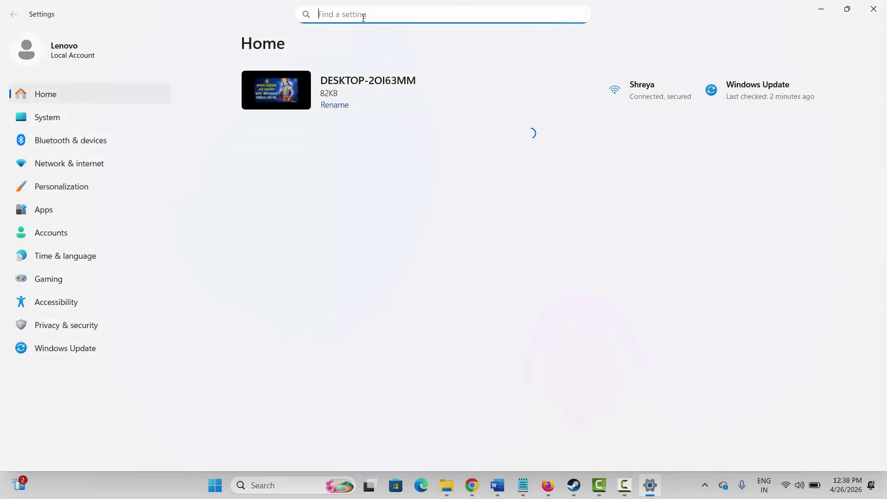
{"action": "left_click", "coordinate": [363, 12]}
{"action": "type", "text": "graphic"}
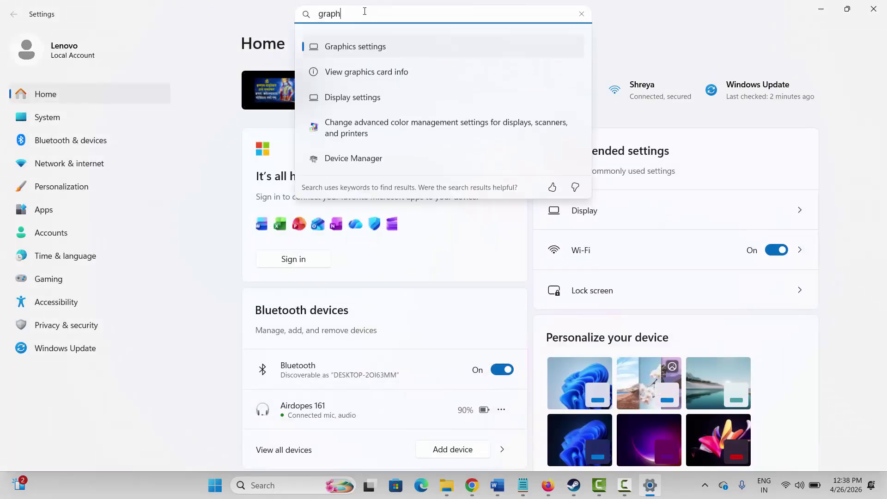
{"action": "left_click", "coordinate": [355, 44]}
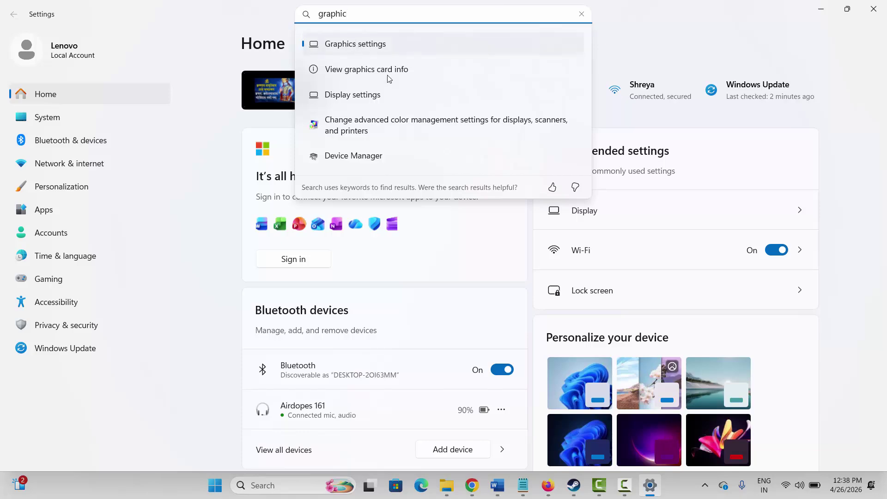
Add EternalReturn from the steamapps\common\Eternal Return folder as a desktop app in the custom graphics settings.
{"action": "scroll", "coordinate": [630, 391], "scroll_direction": "down", "scroll_amount": 8}
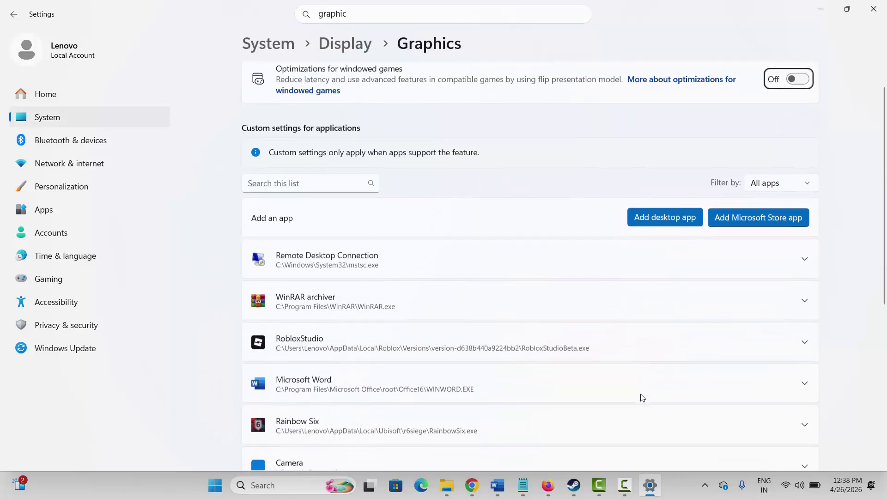
{"action": "scroll", "coordinate": [638, 398], "scroll_direction": "up", "scroll_amount": 7}
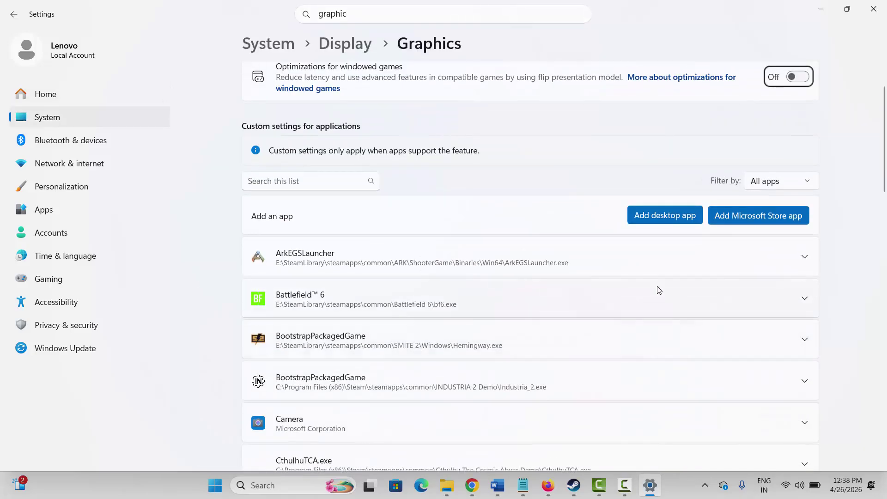
{"action": "left_click", "coordinate": [661, 217]}
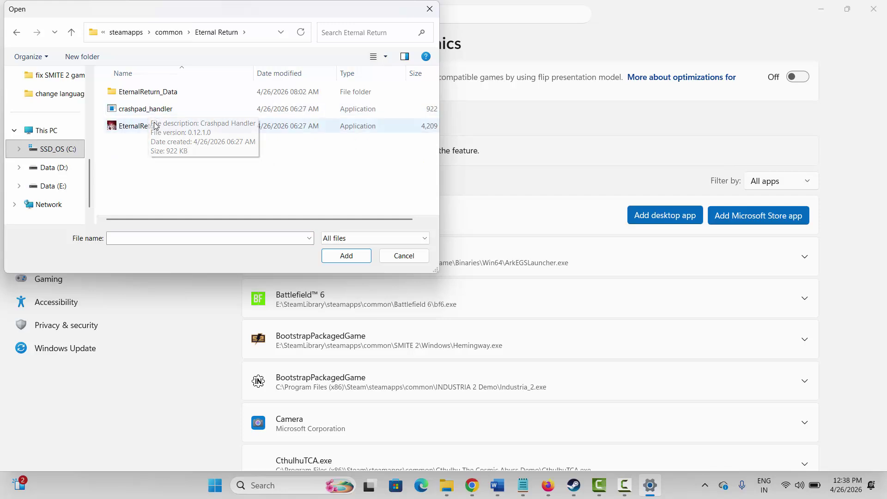
{"action": "left_click", "coordinate": [138, 125]}
{"action": "left_click", "coordinate": [342, 256]}
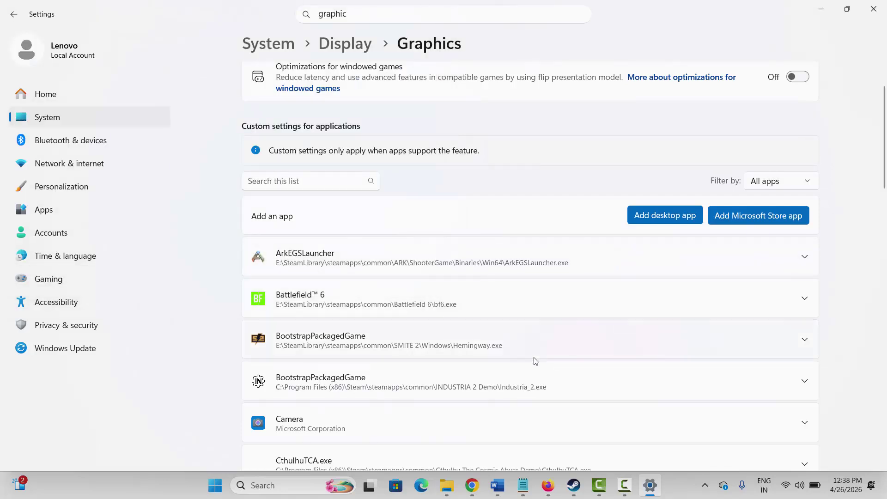
Set EternalReturn's GPU preference to High Performance (Intel(R) UHD Graphics) and close Windows Settings.
{"action": "scroll", "coordinate": [575, 362], "scroll_direction": "down", "scroll_amount": 4}
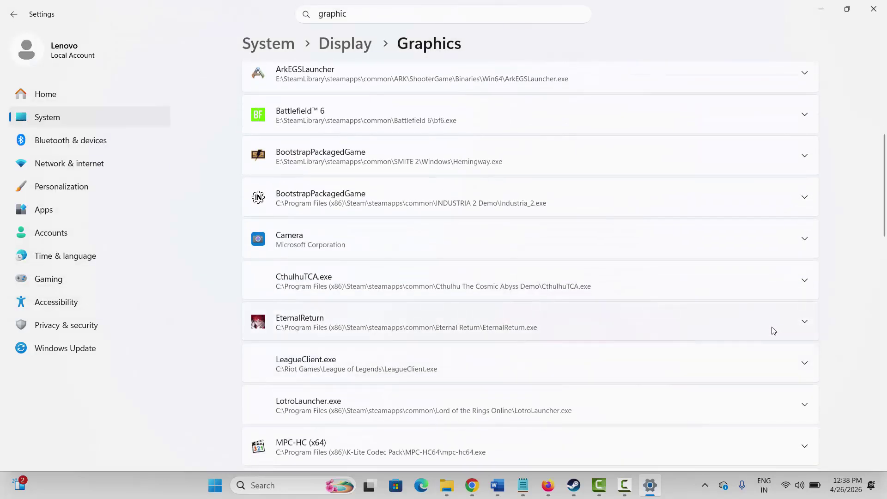
{"action": "left_click", "coordinate": [804, 323]}
{"action": "left_click", "coordinate": [762, 356]}
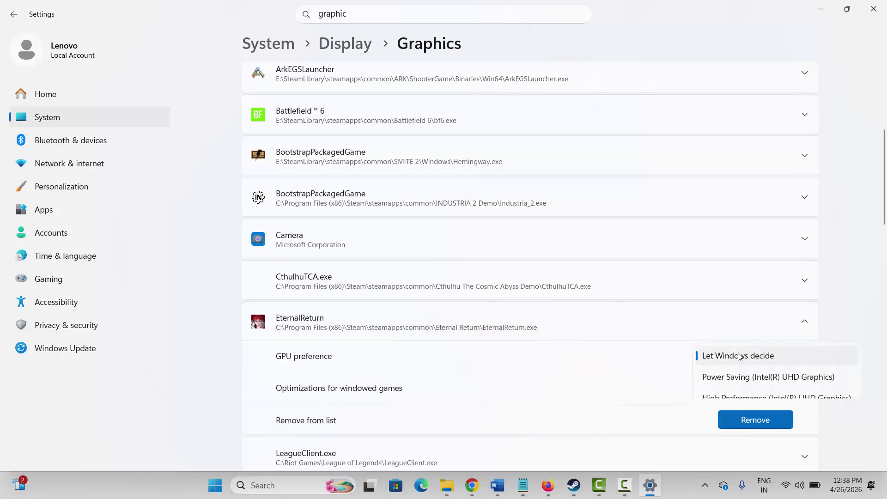
{"action": "left_click", "coordinate": [727, 399]}
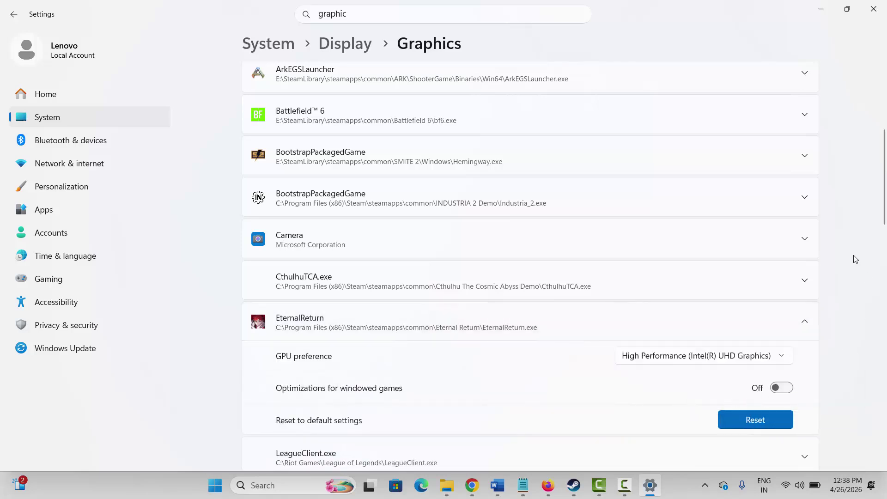
{"action": "left_click", "coordinate": [873, 9]}
For Method 15 in Word, switch to Steam, bring up the Uninstall confirmation for Eternal Return and cancel it.
{"action": "scroll", "coordinate": [434, 296], "scroll_direction": "down", "scroll_amount": 2}
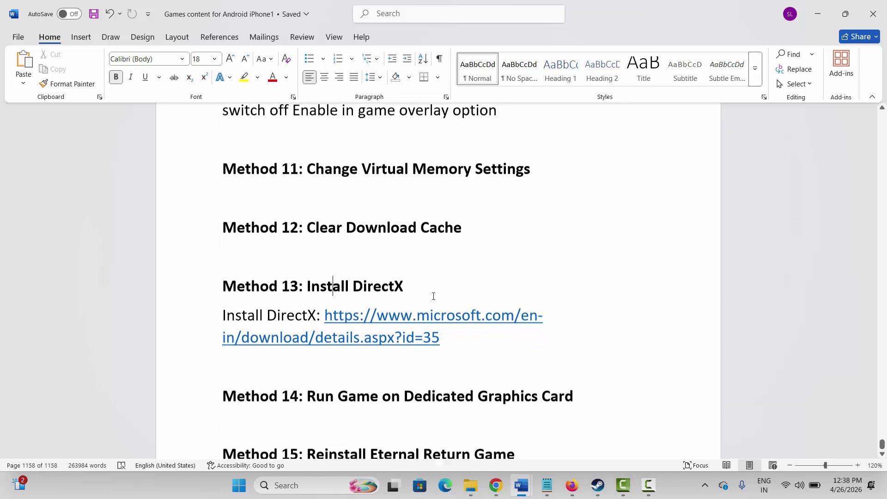
{"action": "scroll", "coordinate": [433, 296], "scroll_direction": "down", "scroll_amount": 2}
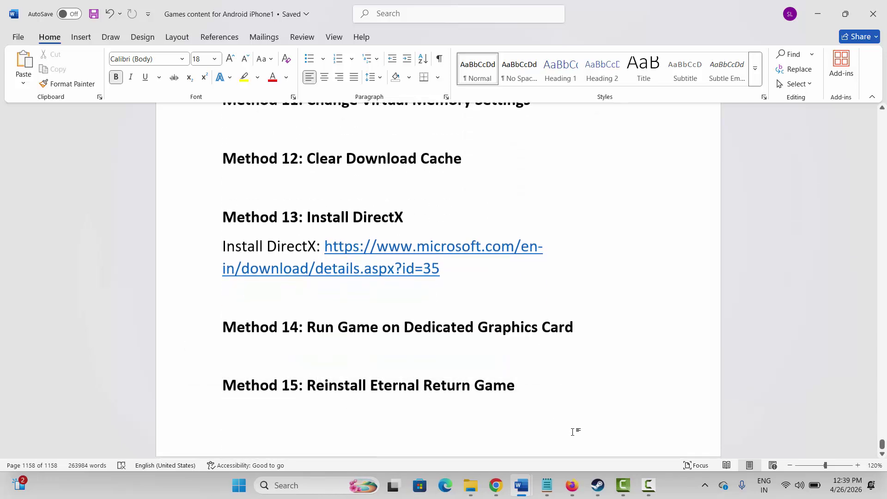
{"action": "left_click", "coordinate": [598, 485]}
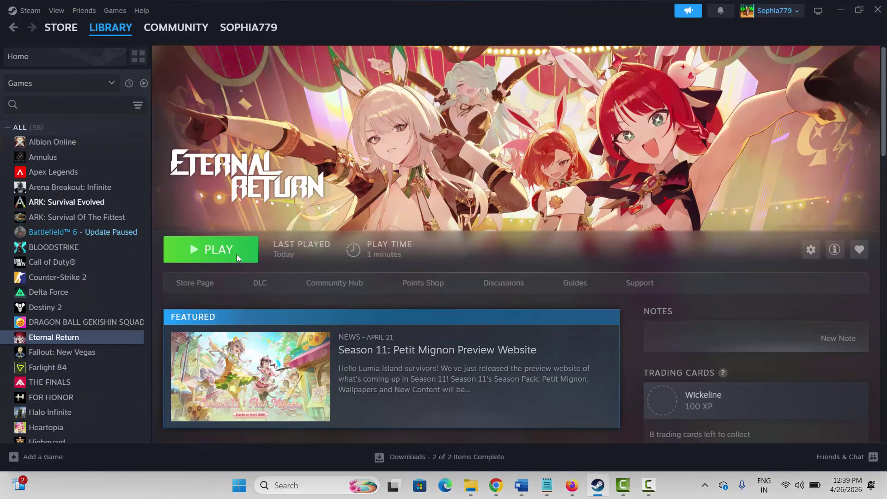
{"action": "right_click", "coordinate": [70, 339]}
{"action": "mouse_move", "coordinate": [102, 409]}
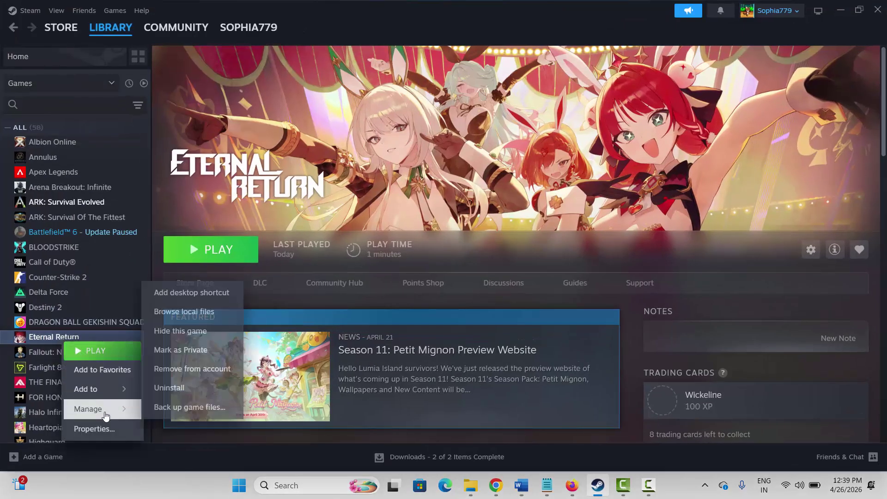
{"action": "left_click", "coordinate": [179, 390]}
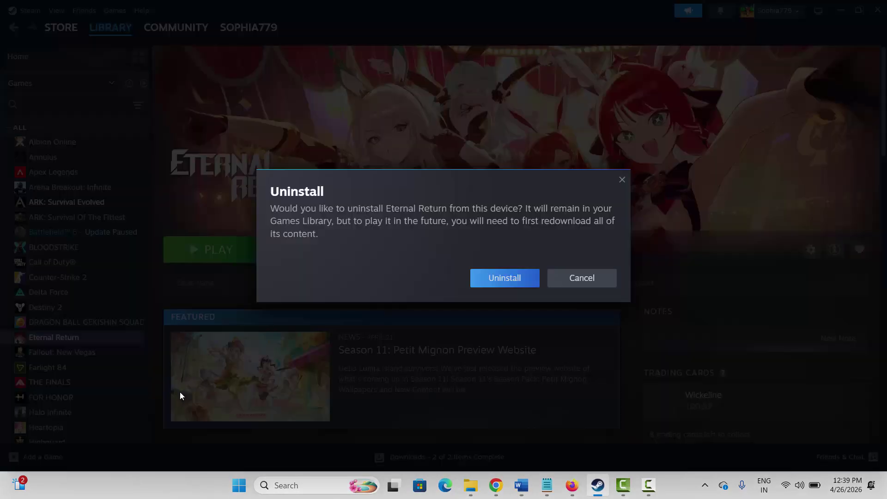
{"action": "left_click", "coordinate": [588, 283]}
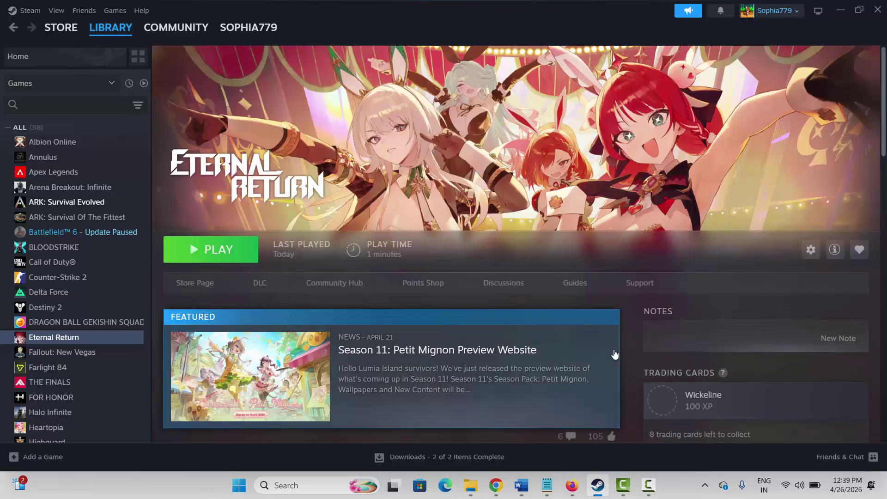